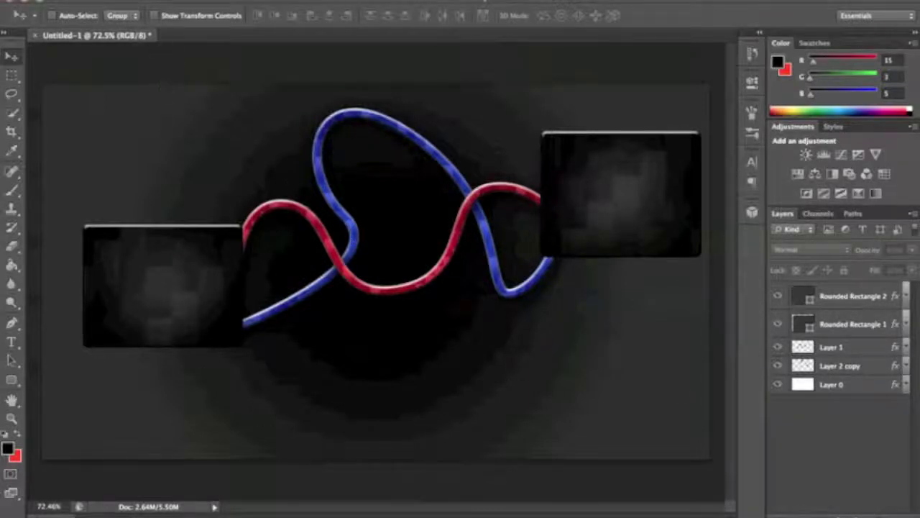
Create a new 1280 × 720 pixel RGB document at 72 pixels/inch with a white background
left_click(119, 0)
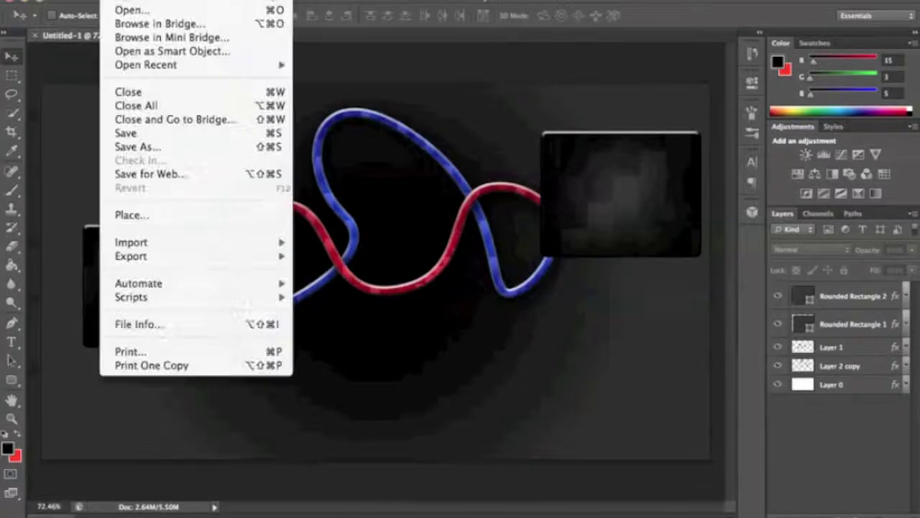
left_click(132, 0)
left_click(406, 191)
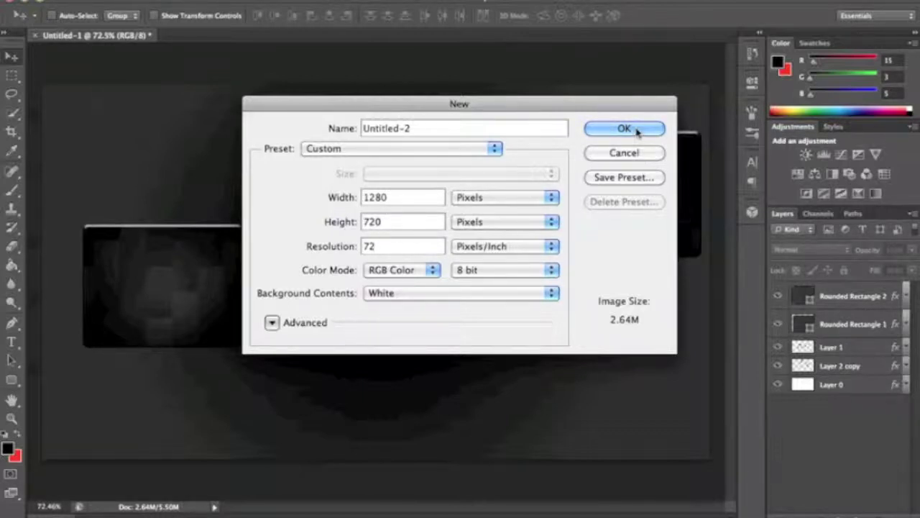
left_click(451, 293)
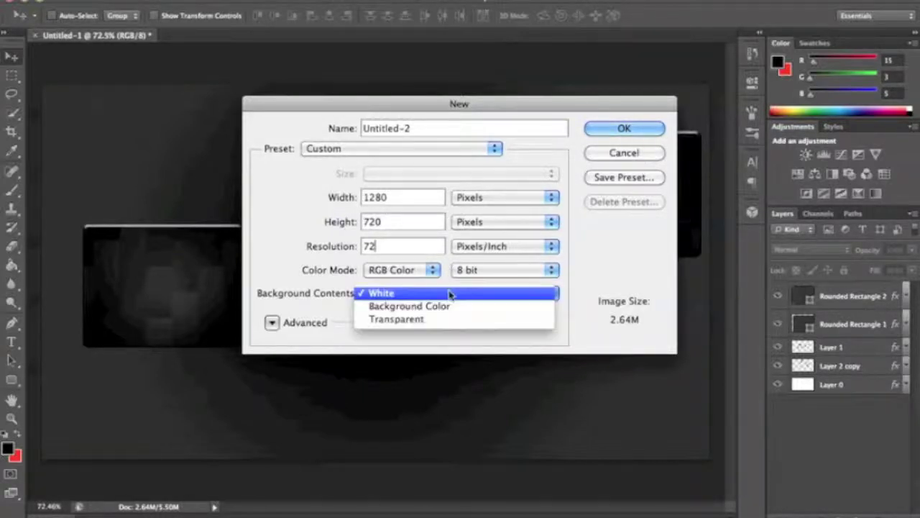
left_click(451, 293)
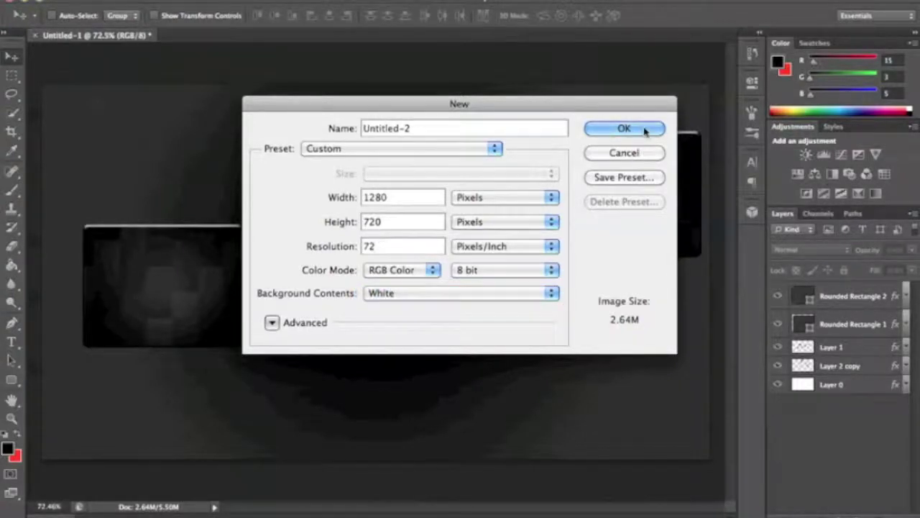
left_click(640, 129)
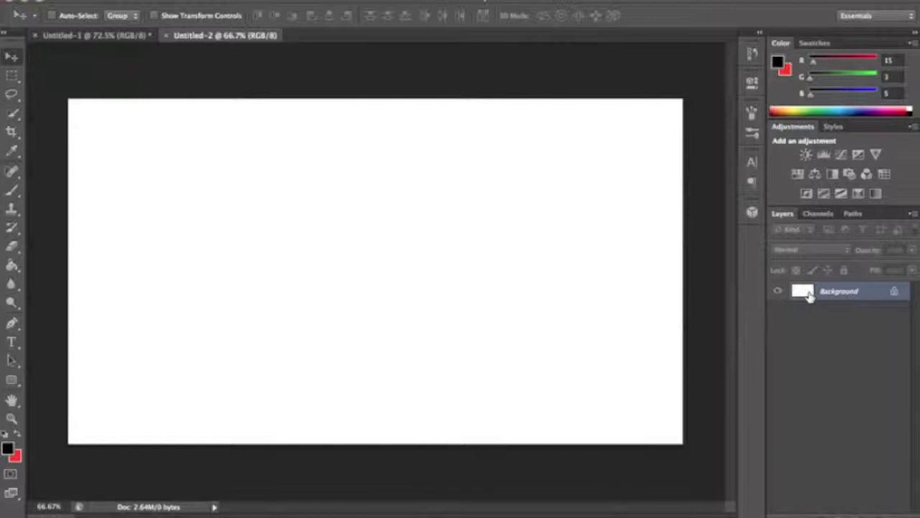
Convert the Background into the regular layer Layer 0 and add a Gradient Overlay effect to it
double_click(870, 303)
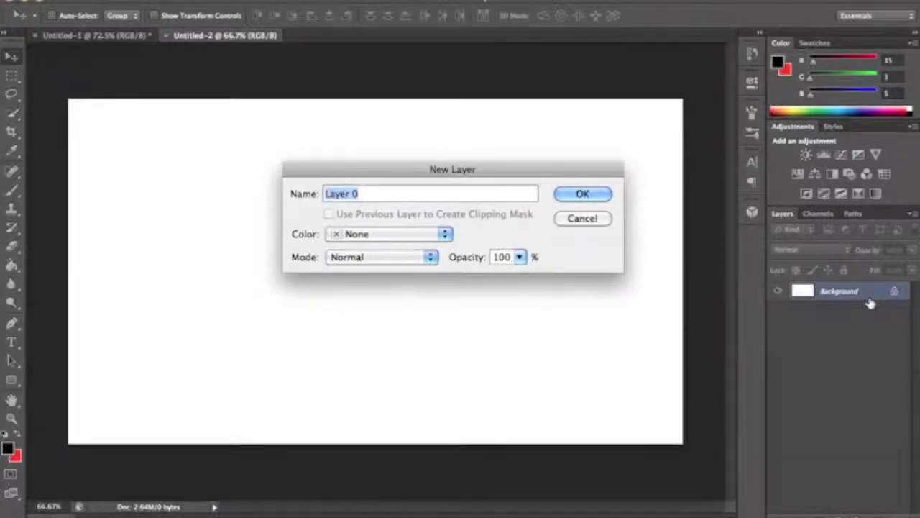
key("Return")
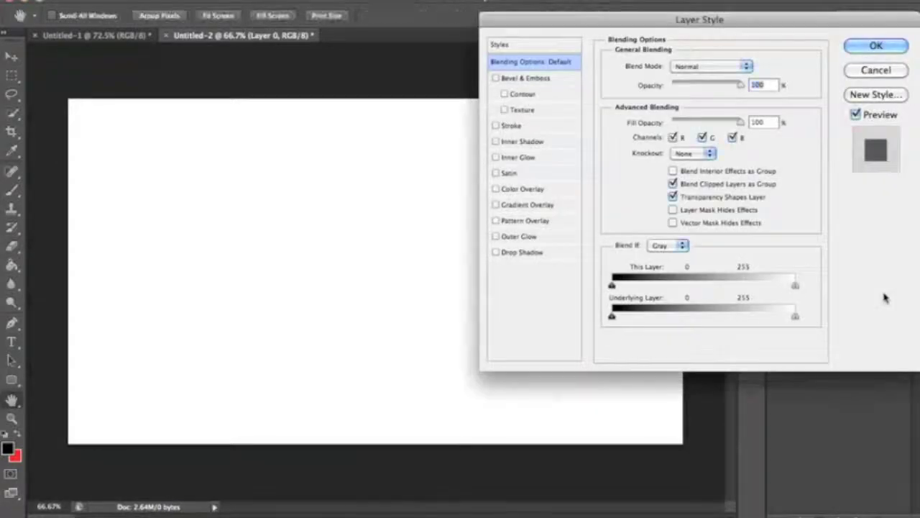
double_click(886, 297)
left_click(554, 204)
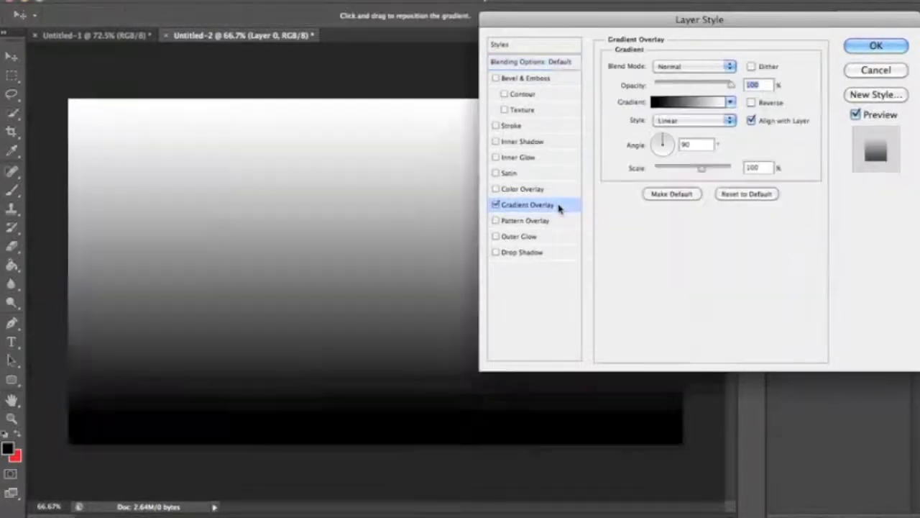
Change the white end stop of the overlay gradient to dark gray 646464 and accept the gradient
left_click(696, 104)
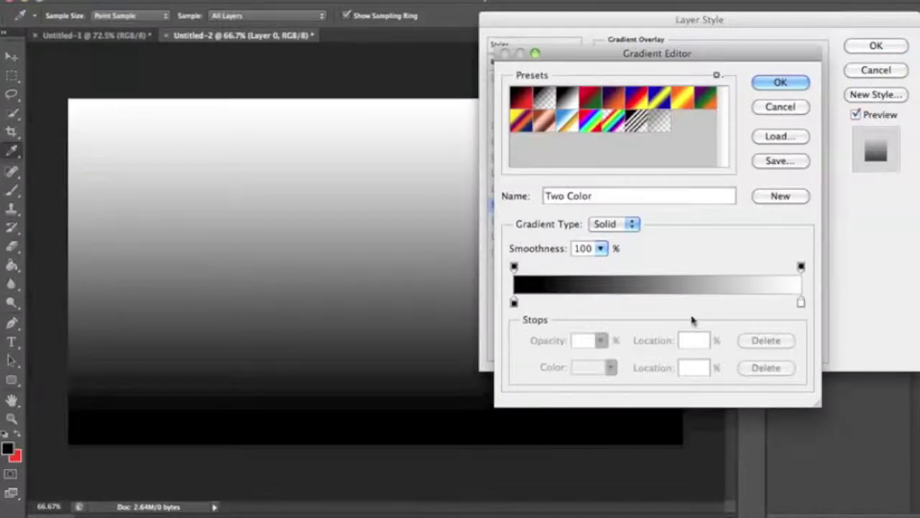
left_click(801, 303)
left_click(588, 367)
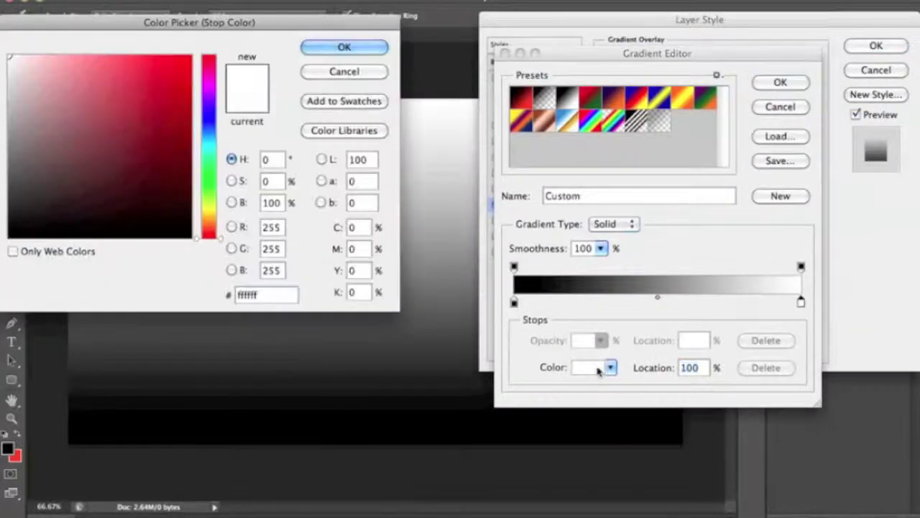
left_click(144, 201)
left_click_drag(144, 201, 3, 166)
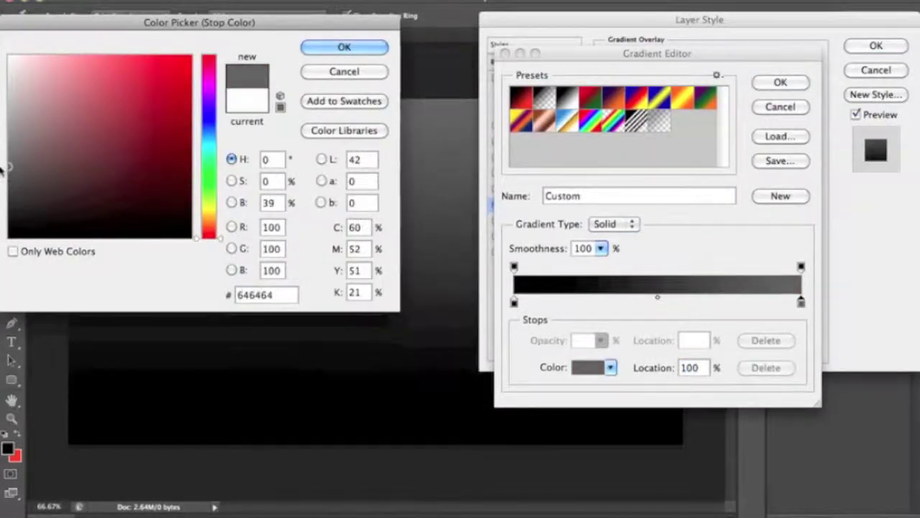
left_click(348, 50)
left_click(781, 82)
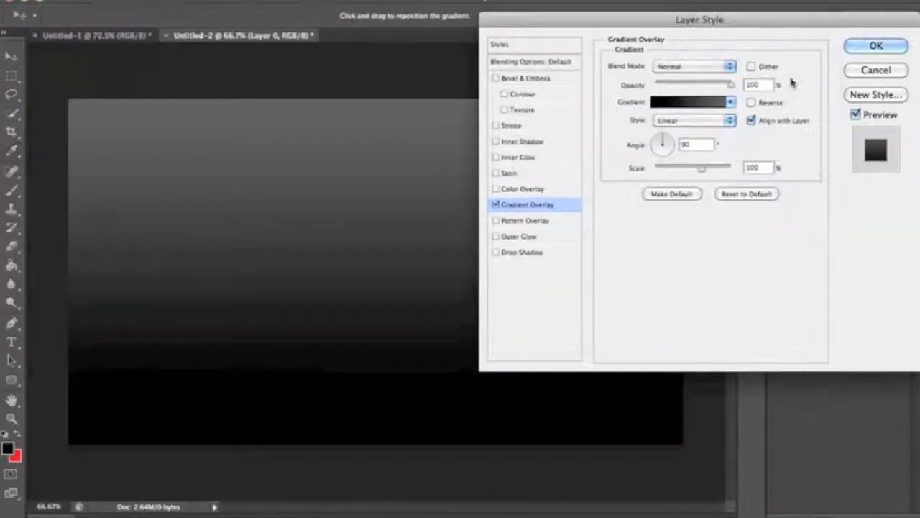
Reverse the overlay gradient, set its style to Radial, and enlarge its scale
left_click(752, 103)
left_click(728, 120)
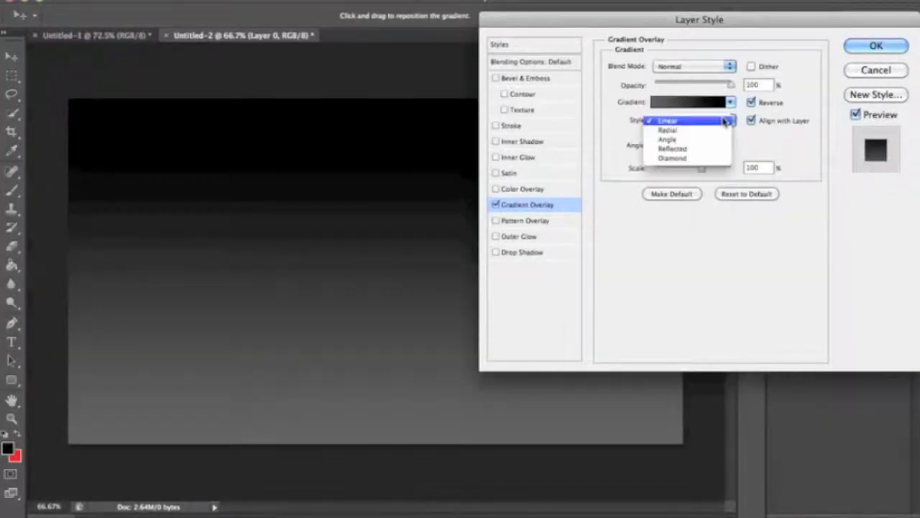
left_click(709, 134)
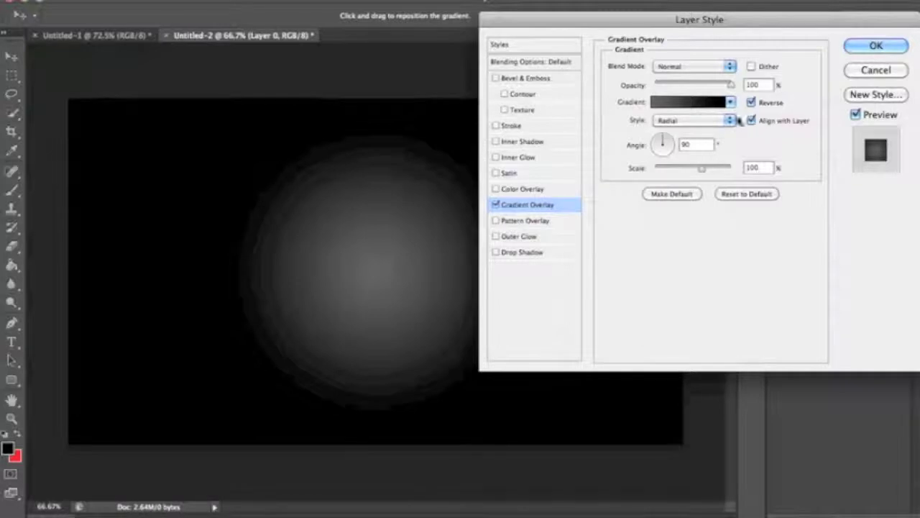
left_click_drag(702, 168, 770, 169)
Change the gradient's black stop to 111111, apply the layer style, and collapse Layer 0's effects list
left_click(687, 102)
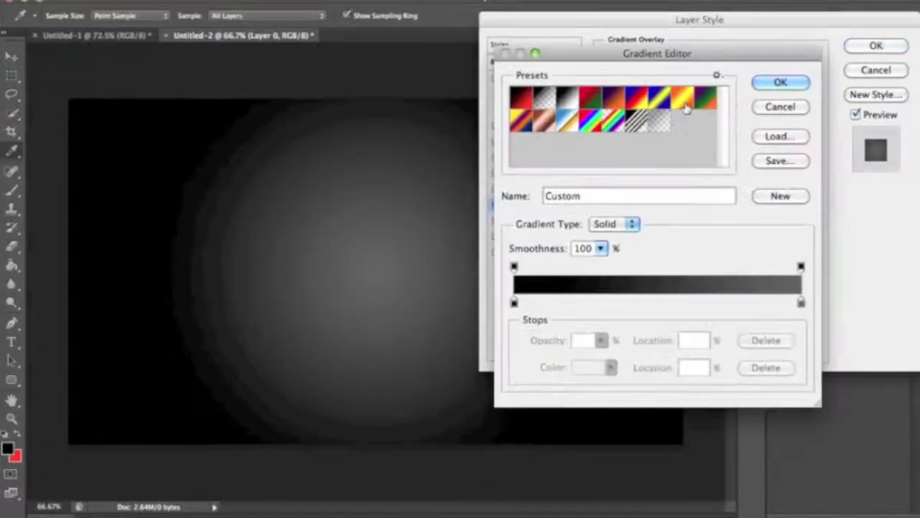
left_click(514, 302)
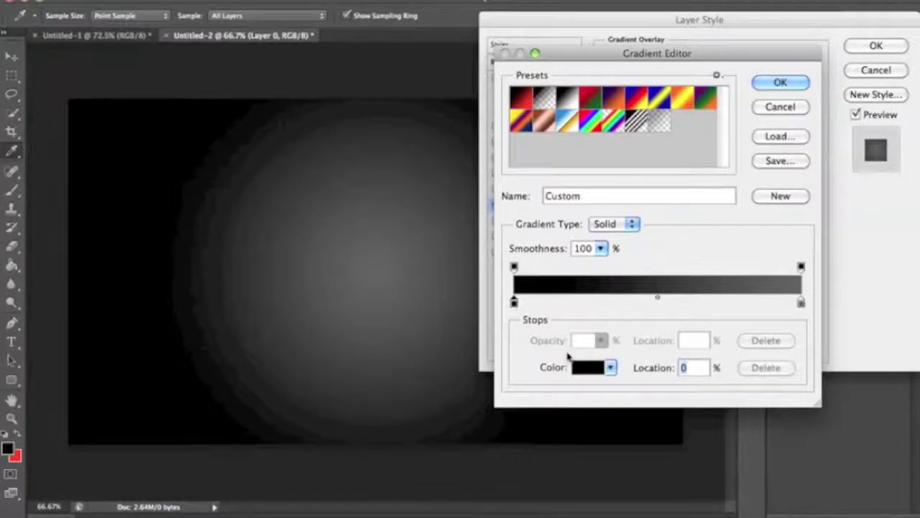
left_click(586, 367)
left_click(8, 226)
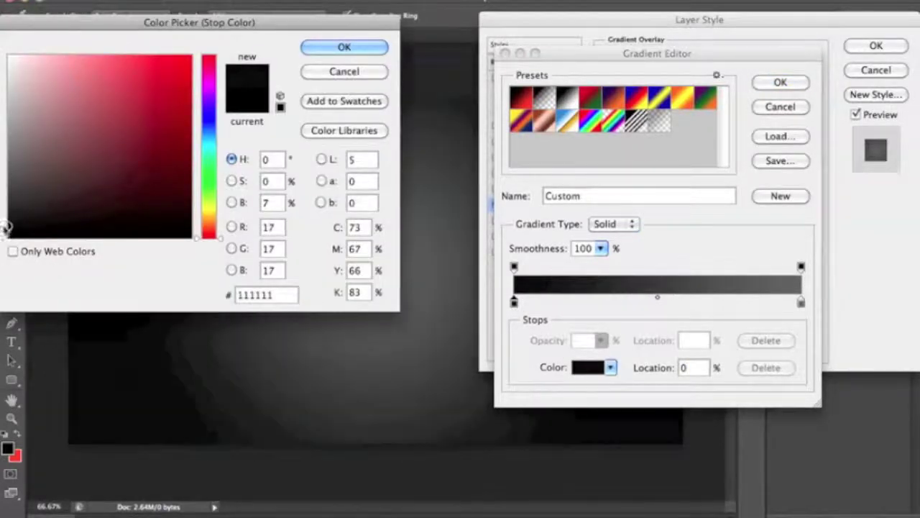
left_click(364, 50)
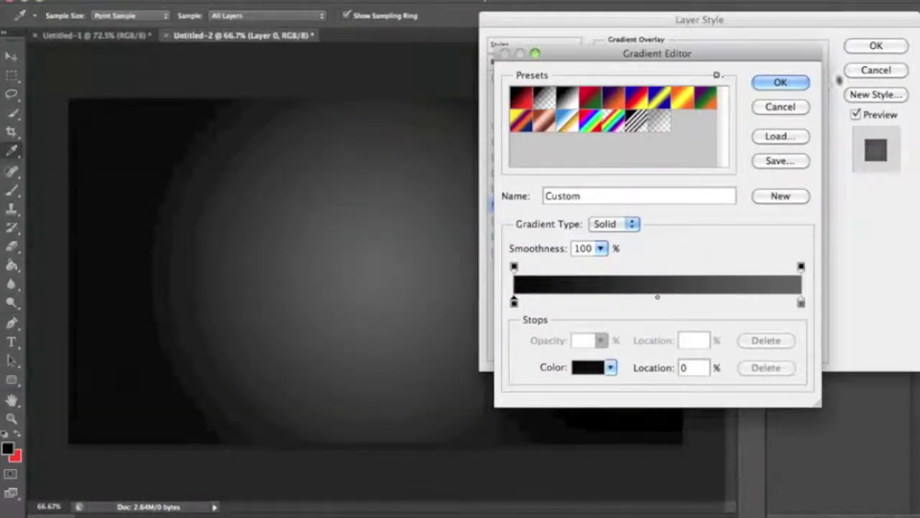
left_click(795, 84)
left_click(879, 46)
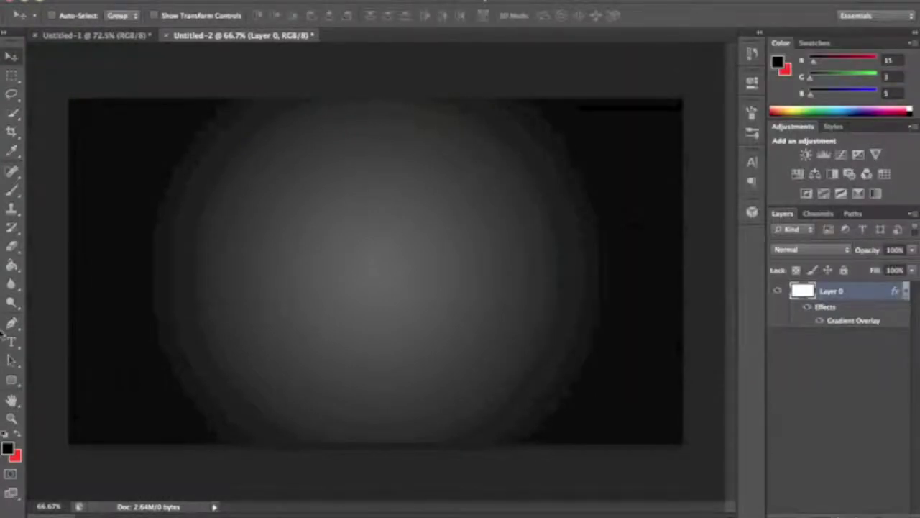
left_click(907, 290)
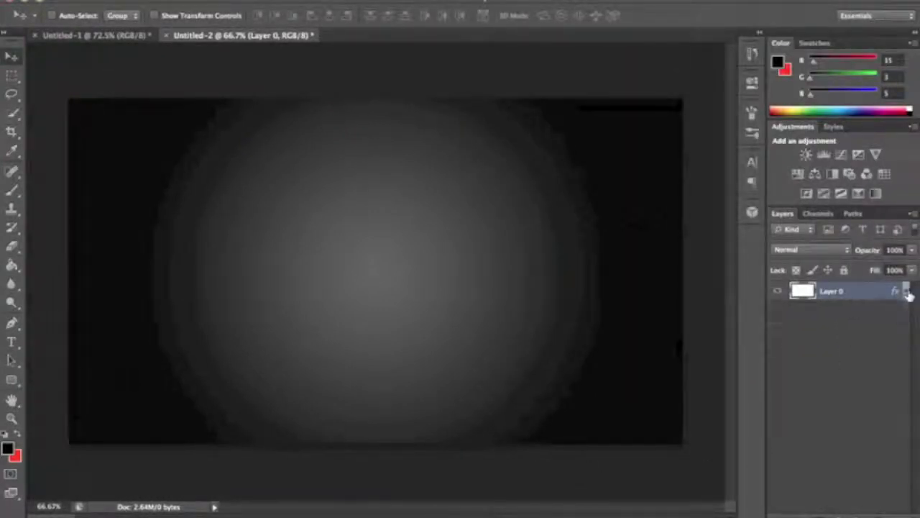
Draw two rounded rectangles with 10 px radius: about 300 × 207 px at the canvas's left, about 357 × 143 px at its upper right
left_click(14, 381)
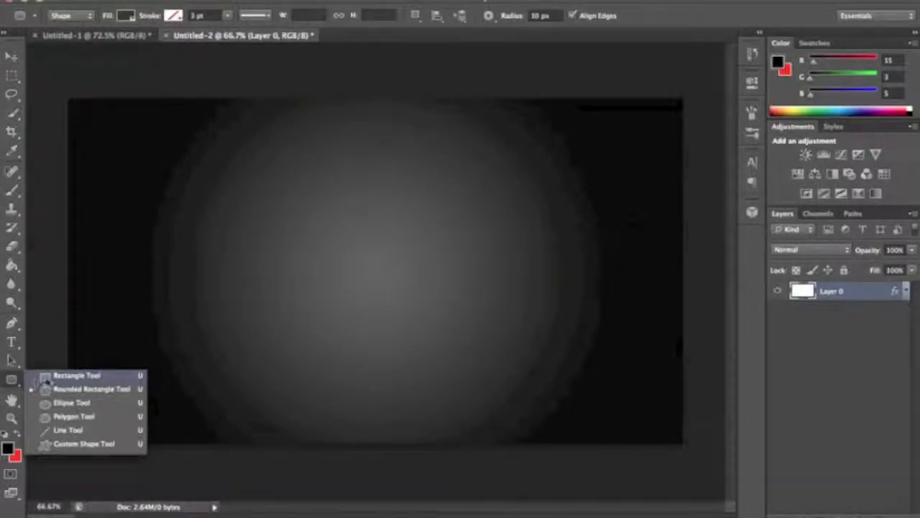
left_click(50, 376)
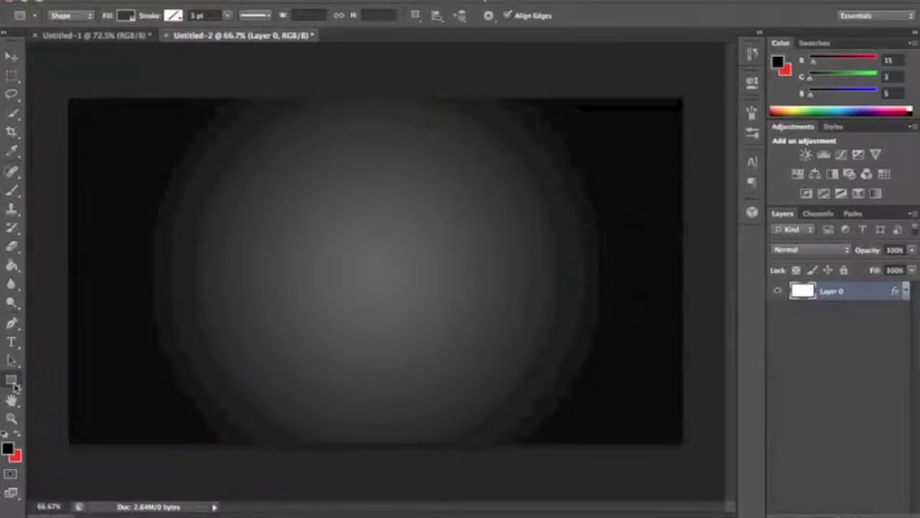
left_click(16, 386)
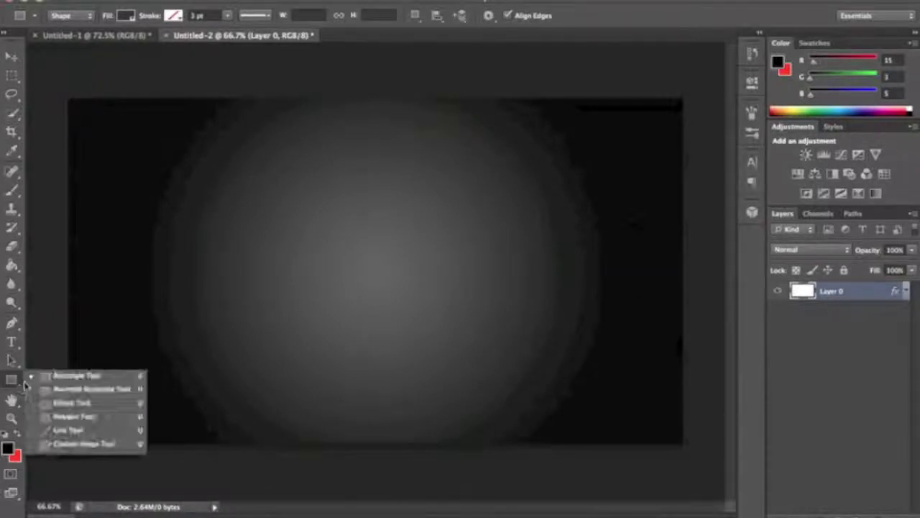
left_click(72, 391)
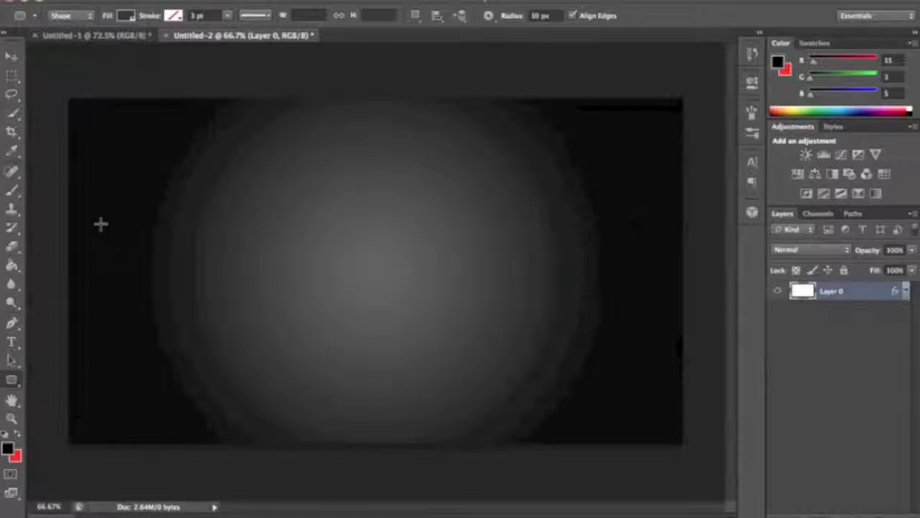
left_click_drag(101, 223, 245, 323)
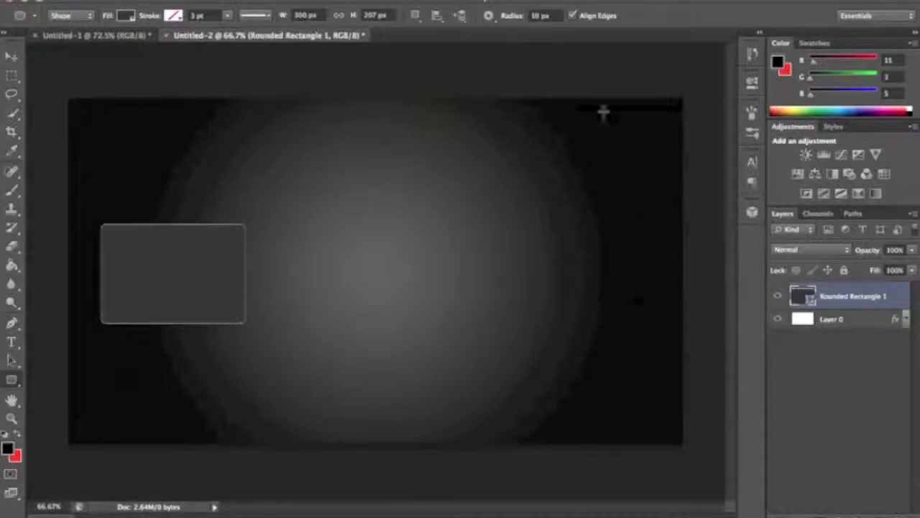
left_click_drag(507, 154, 678, 223)
left_click(890, 374)
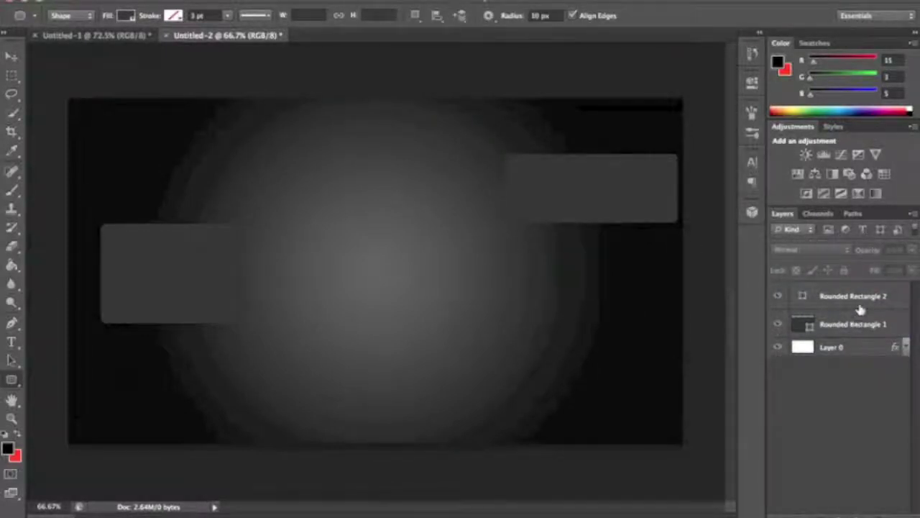
Add a Gradient Overlay effect to the Rounded Rectangle 2 layer
left_click(895, 311)
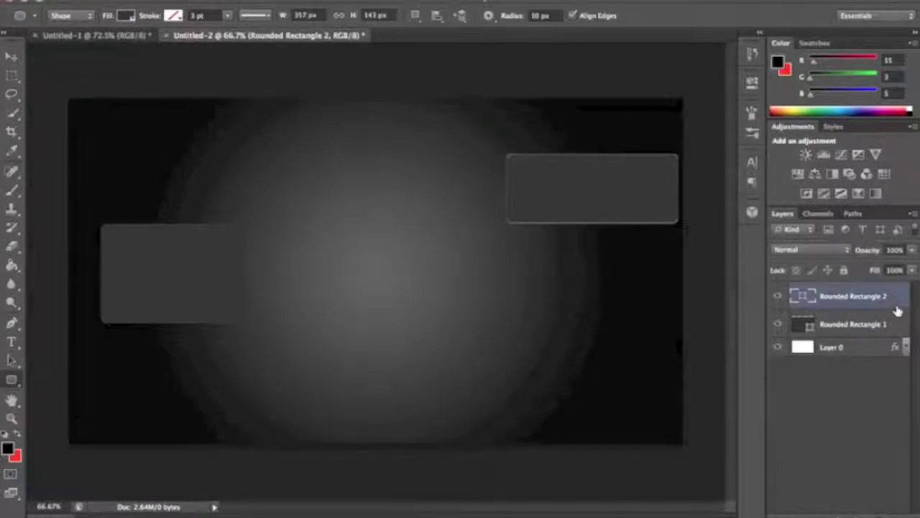
right_click(897, 310)
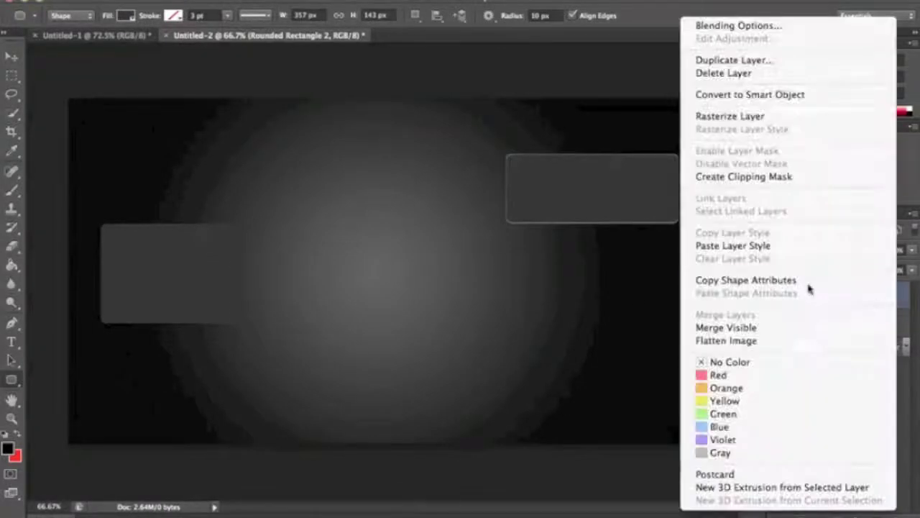
left_click(910, 421)
double_click(905, 309)
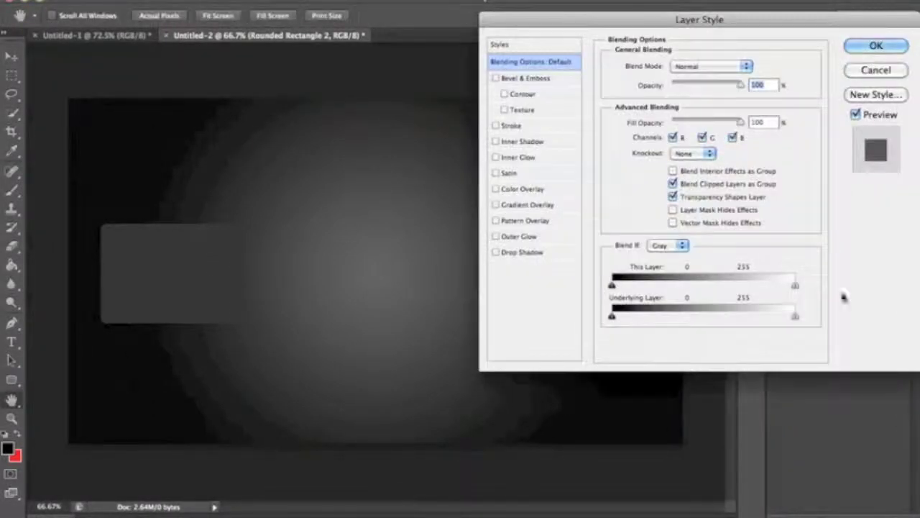
left_click(522, 205)
Try the Radial style with the black-to-red Foreground to Background preset on the rectangle's gradient overlay
left_click(717, 102)
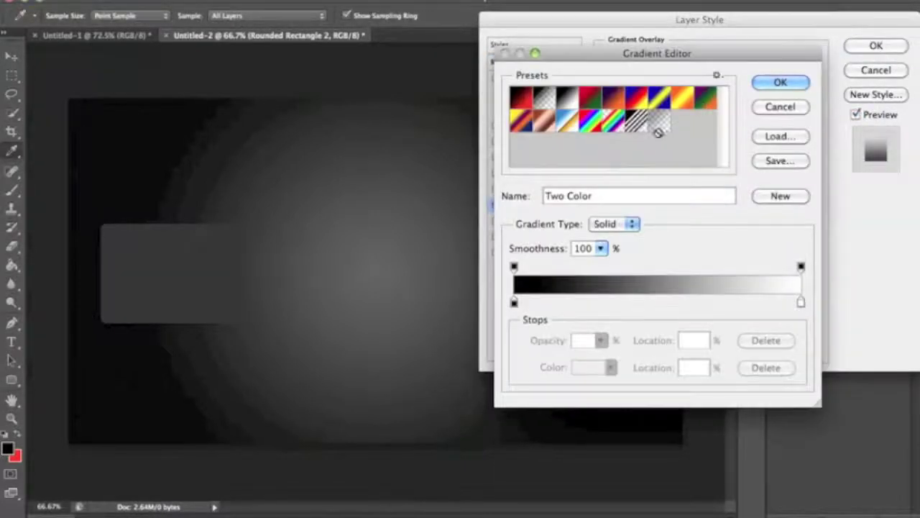
left_click(781, 83)
left_click(696, 121)
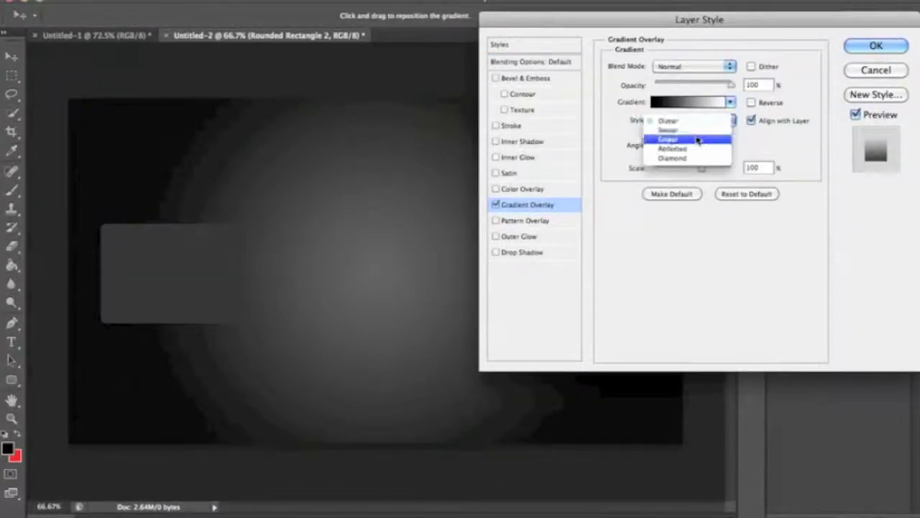
left_click(667, 130)
left_click_drag(728, 20, 281, 108)
left_click(241, 192)
left_click(540, 92)
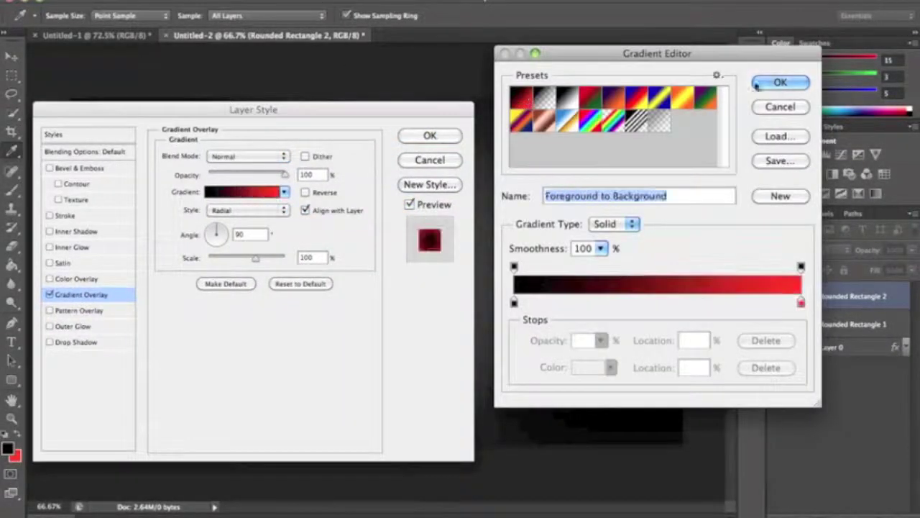
left_click(781, 83)
Return the rectangle's gradient overlay to the Linear style with a black-to-white gradient
left_click(281, 210)
left_click(221, 202)
left_click(285, 192)
left_click(209, 185)
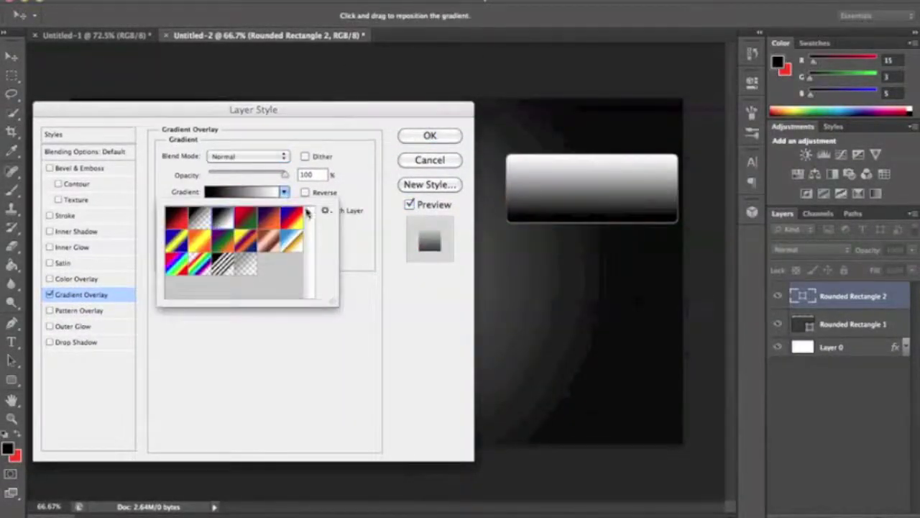
Change the white end stop of the rectangle's overlay gradient to dark gray 353535
left_click(264, 196)
left_click(265, 195)
double_click(800, 302)
left_click(11, 201)
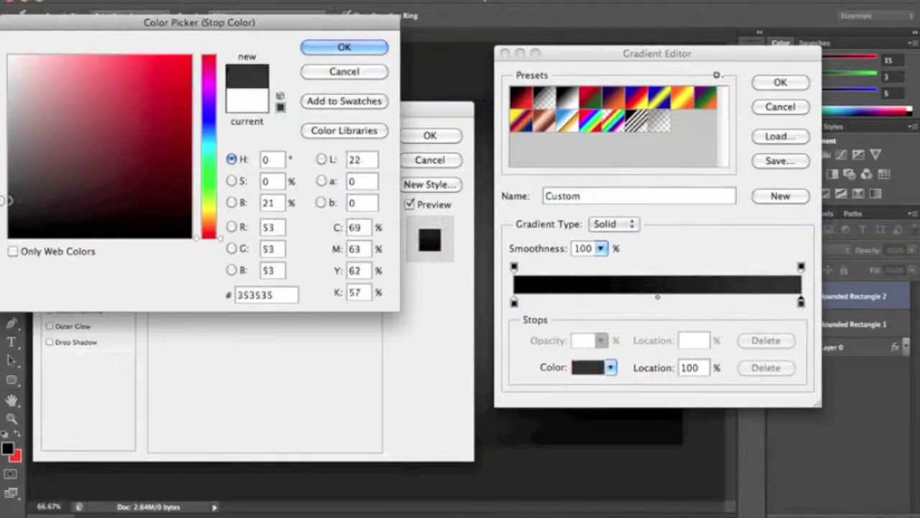
left_click(366, 45)
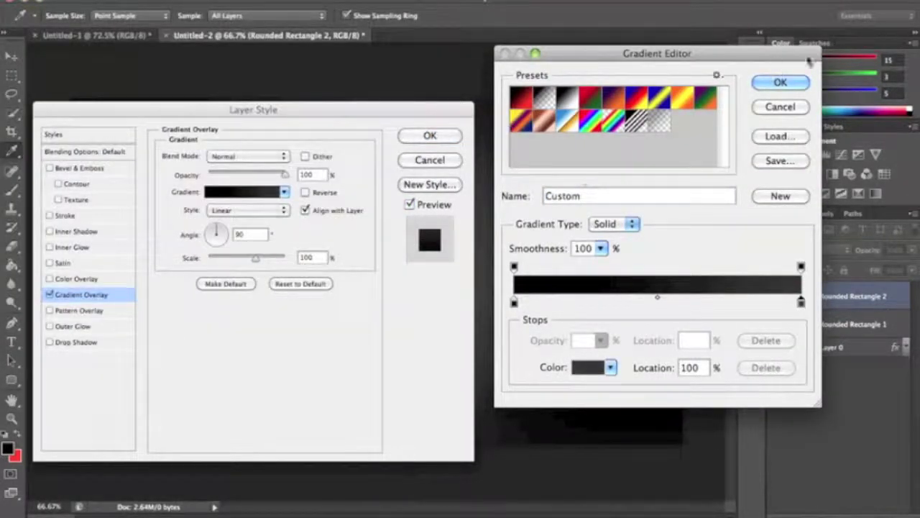
Apply the gradient overlay to Rounded Rectangle 2 and copy its layer style onto Rounded Rectangle 1
left_click(798, 84)
left_click(430, 138)
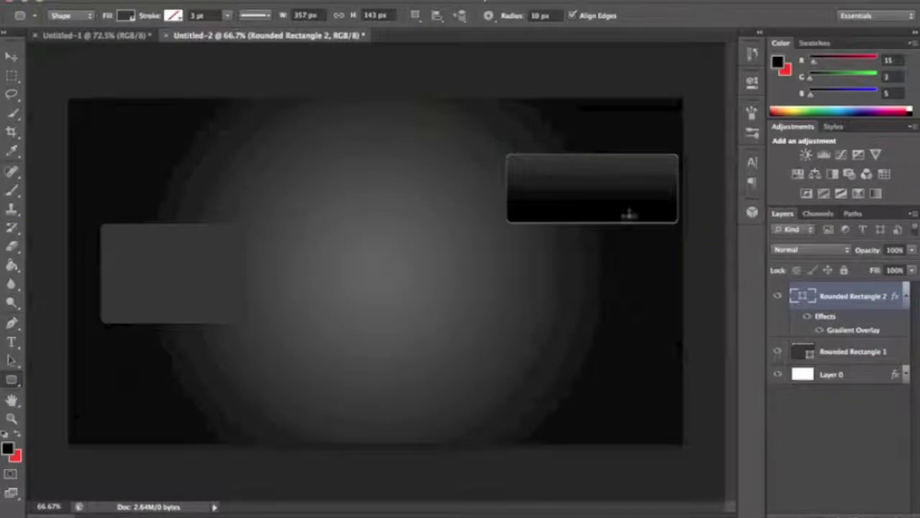
right_click(876, 297)
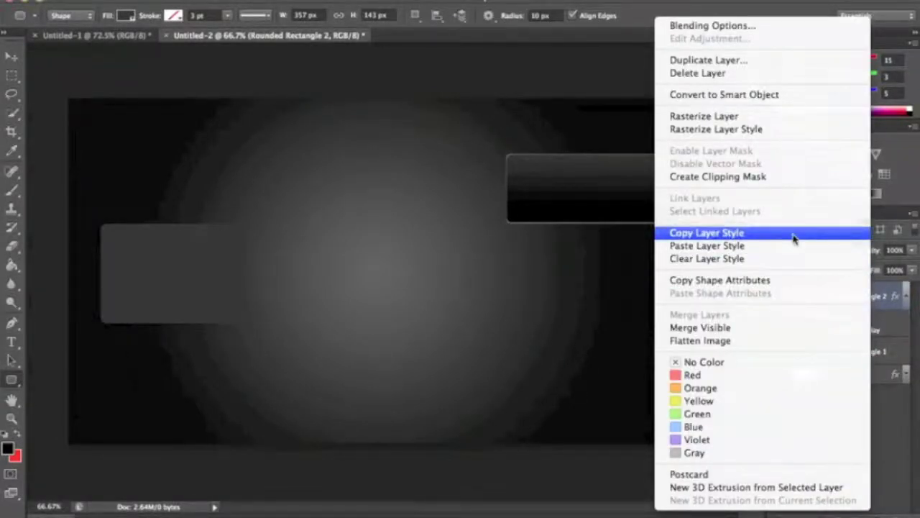
left_click(735, 238)
left_click(865, 353)
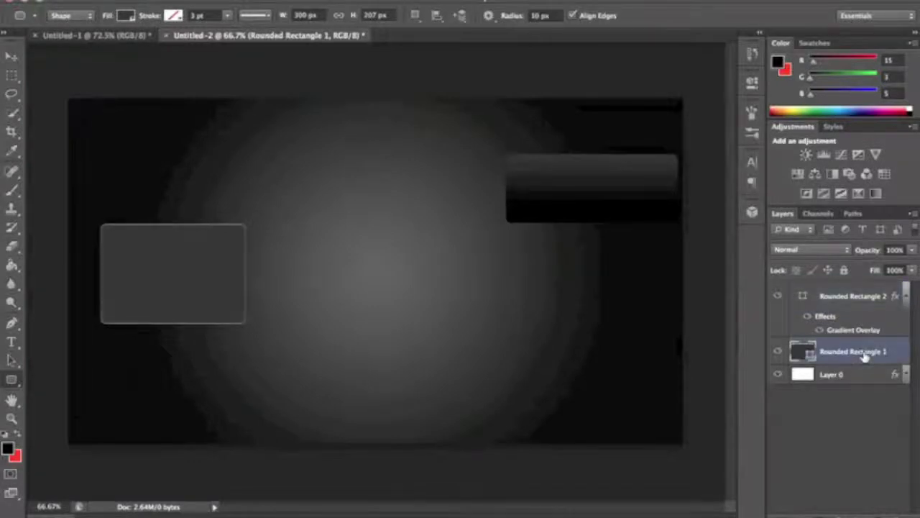
right_click(865, 354)
left_click(783, 248)
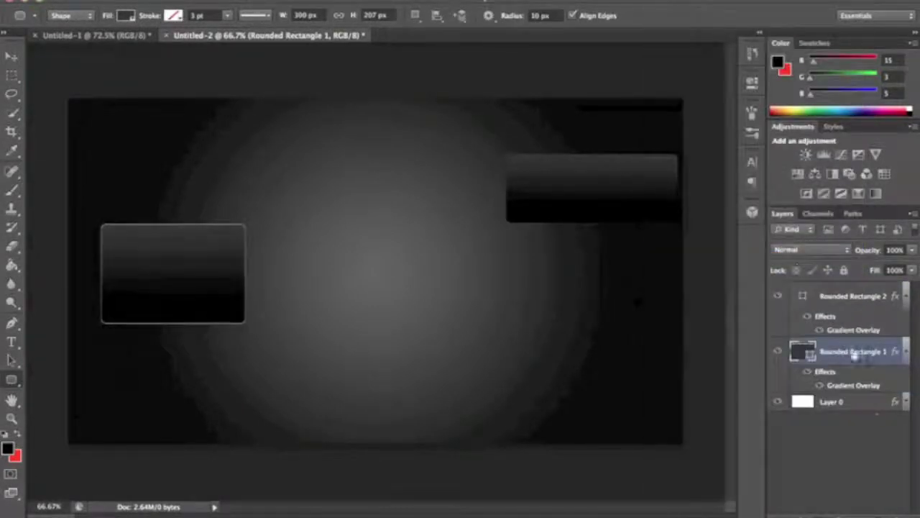
Add a Stroke effect in white ffffff to the Rounded Rectangle 1 layer
left_click(877, 428)
double_click(887, 354)
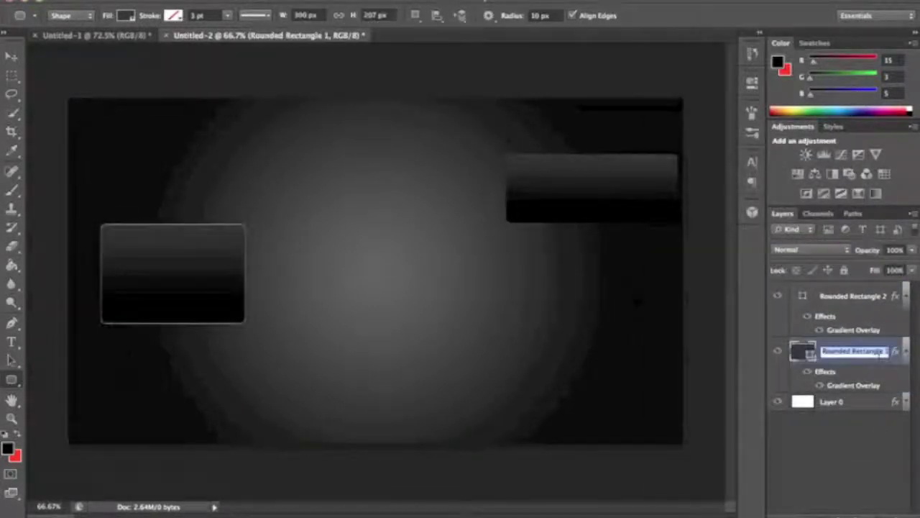
double_click(880, 365)
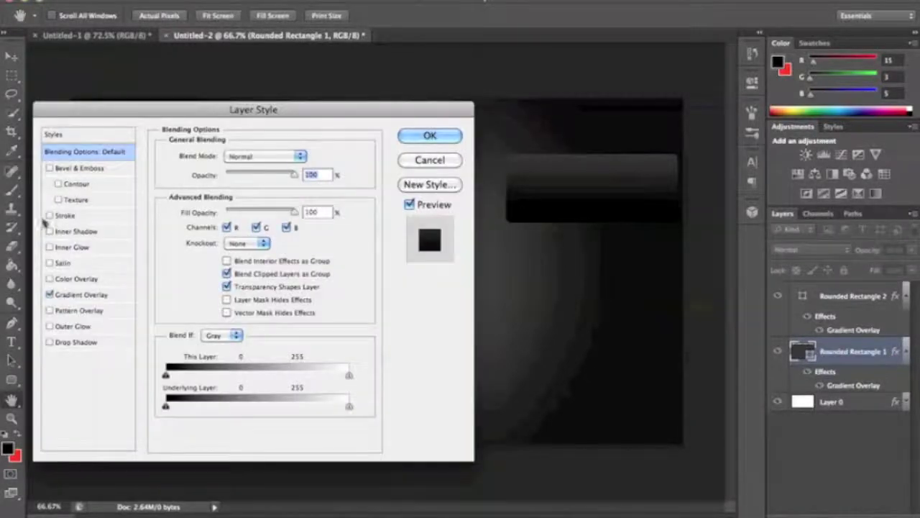
left_click(49, 215)
left_click(64, 215)
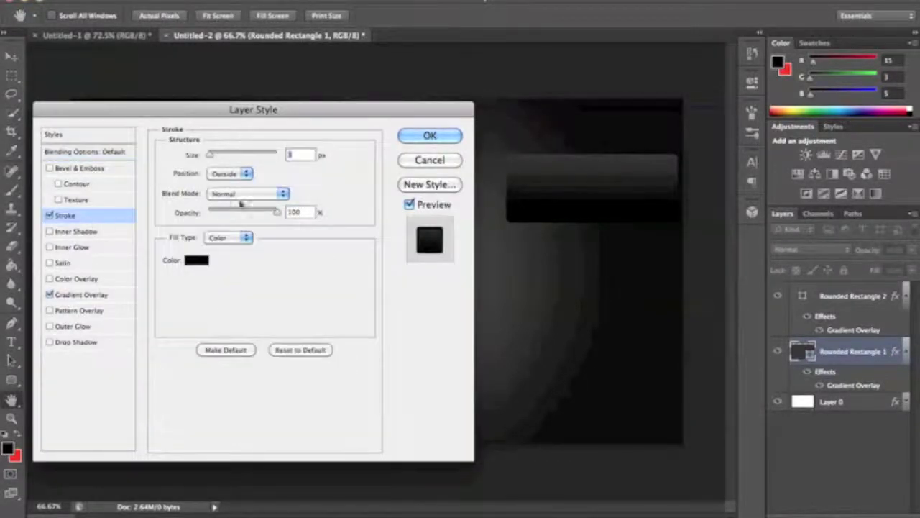
left_click(196, 259)
type("ffffff")
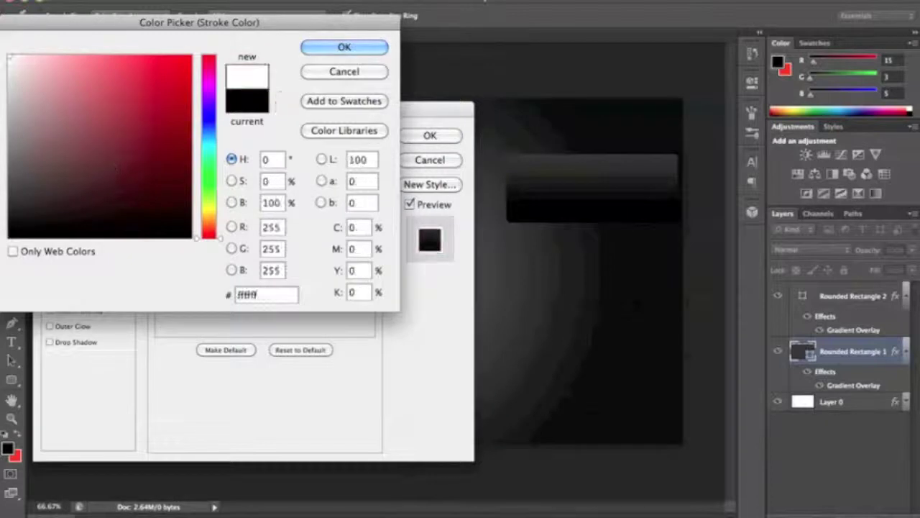
left_click(345, 47)
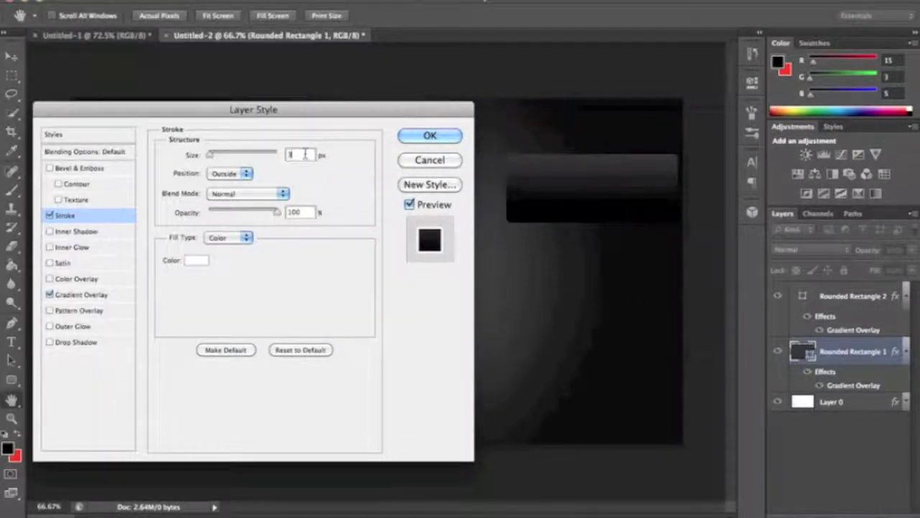
Set the Rounded Rectangle 1 stroke to 1 px with Center position and apply the layer style
key("Down")
left_click(228, 174)
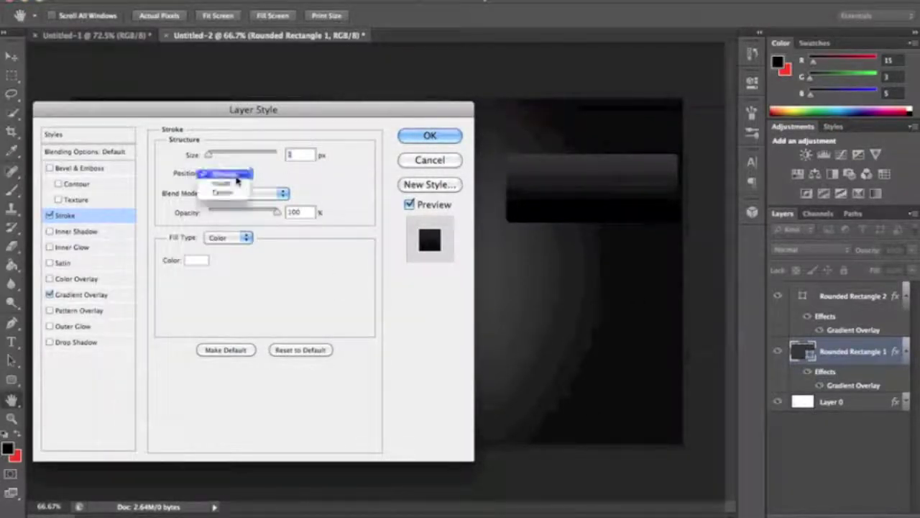
left_click(236, 186)
left_click_drag(279, 109, 617, 189)
left_click(579, 256)
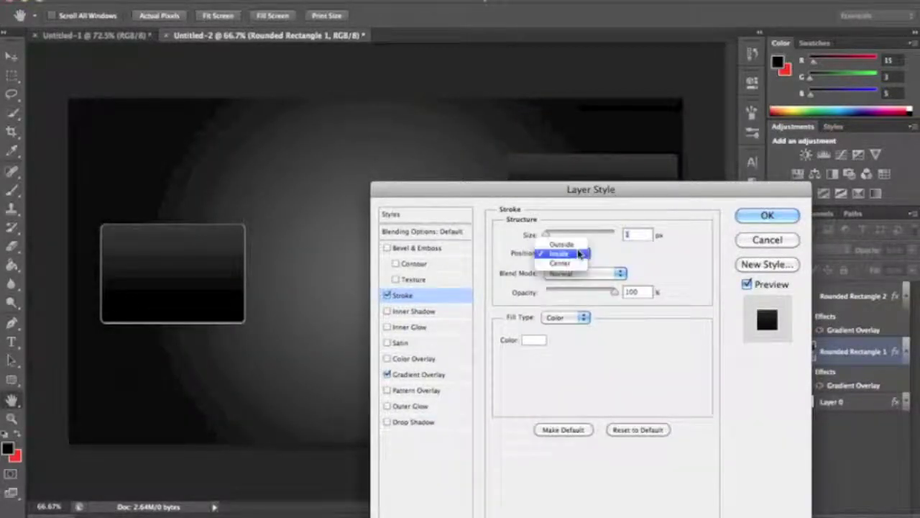
left_click(579, 264)
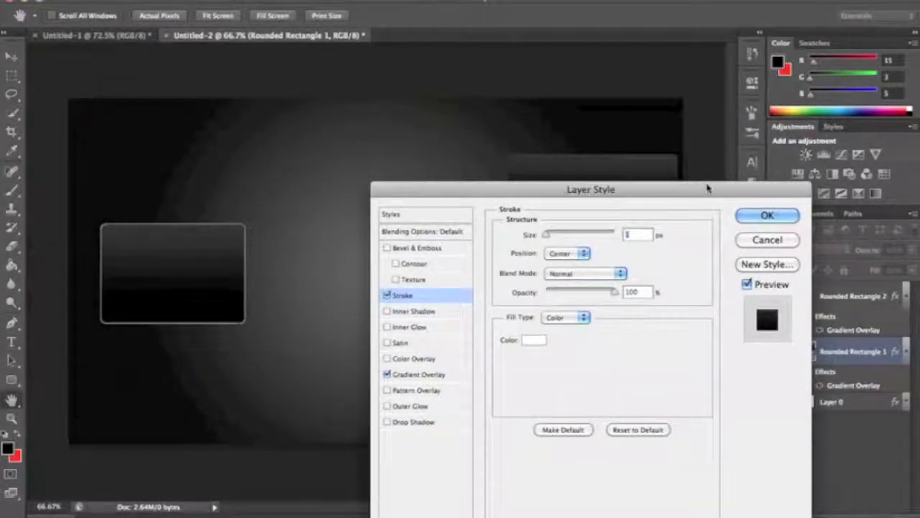
left_click(768, 217)
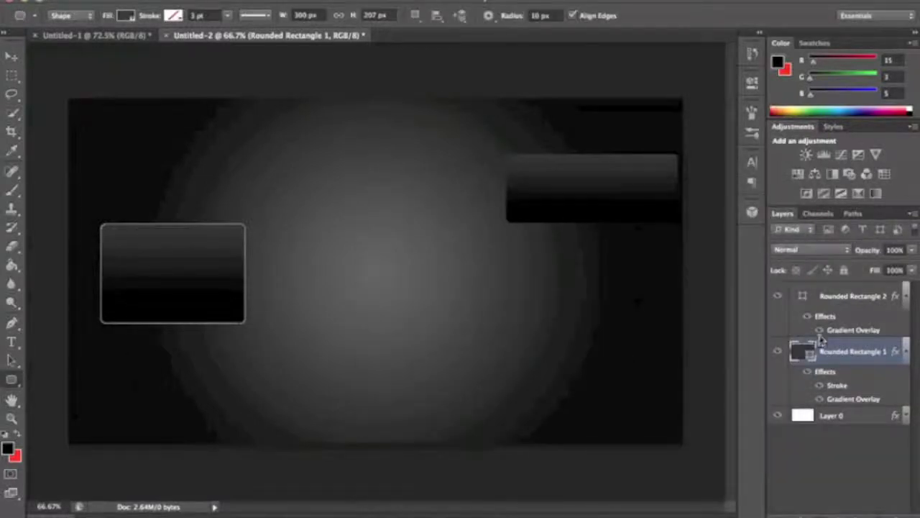
Copy the layer style of Rounded Rectangle 1 onto Rounded Rectangle 2
right_click(820, 338)
right_click(846, 352)
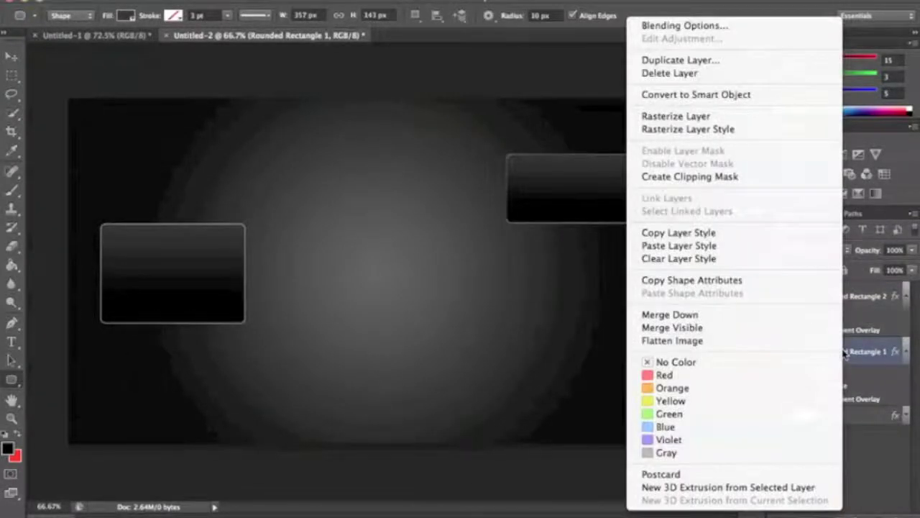
left_click(754, 238)
right_click(818, 301)
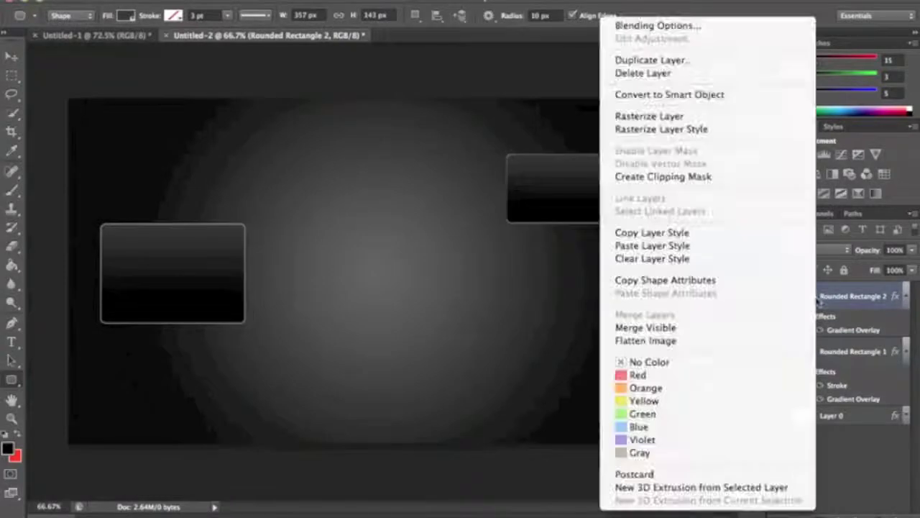
left_click(772, 245)
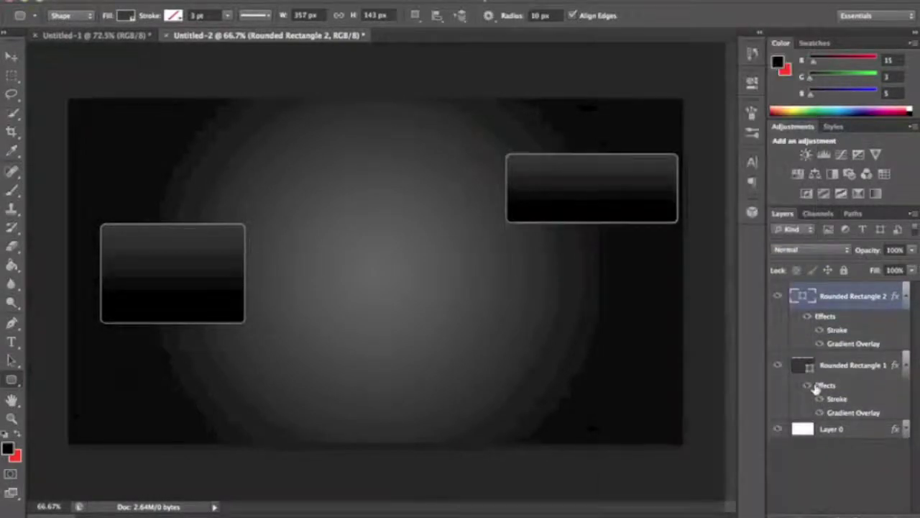
Deselect all layers and collapse the effects lists of both rounded rectangle layers
left_click(865, 505)
left_click(906, 368)
left_click(907, 307)
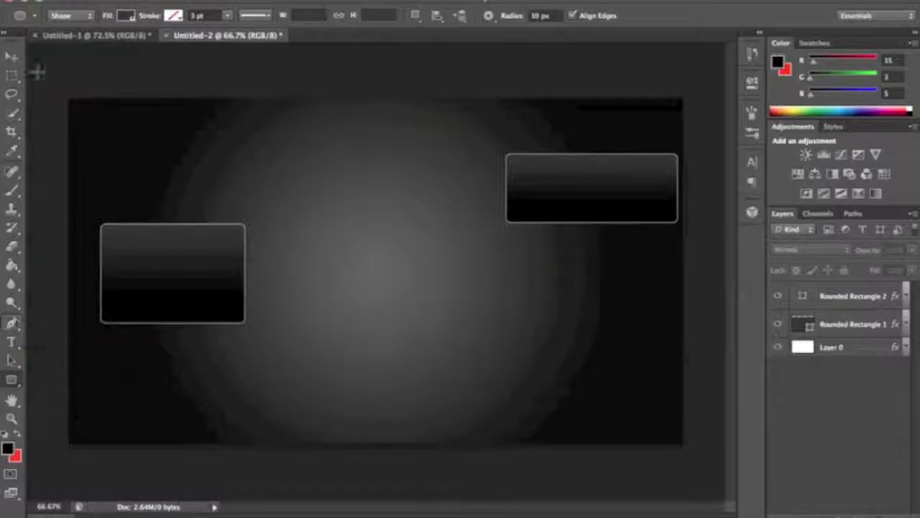
Set up the Brush tool with a hard round 18 px tip at 100% hardness
left_click(13, 323)
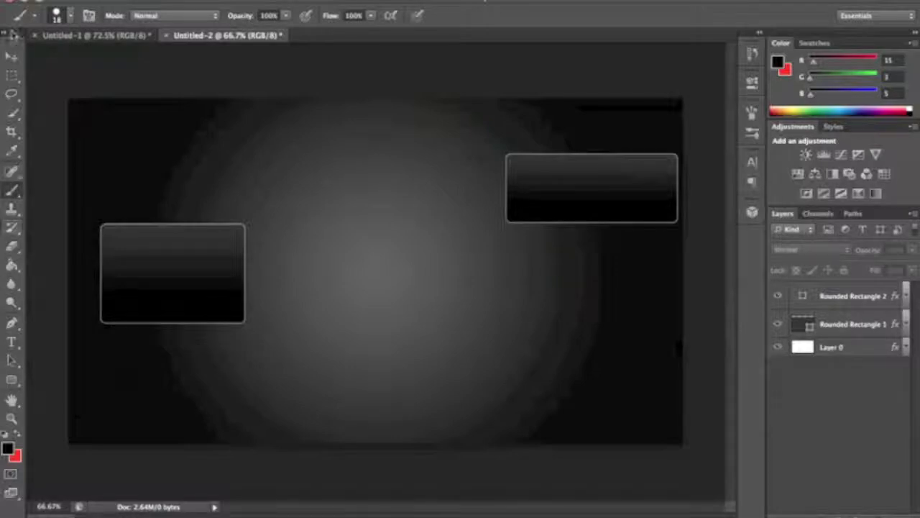
left_click(13, 189)
left_click(71, 15)
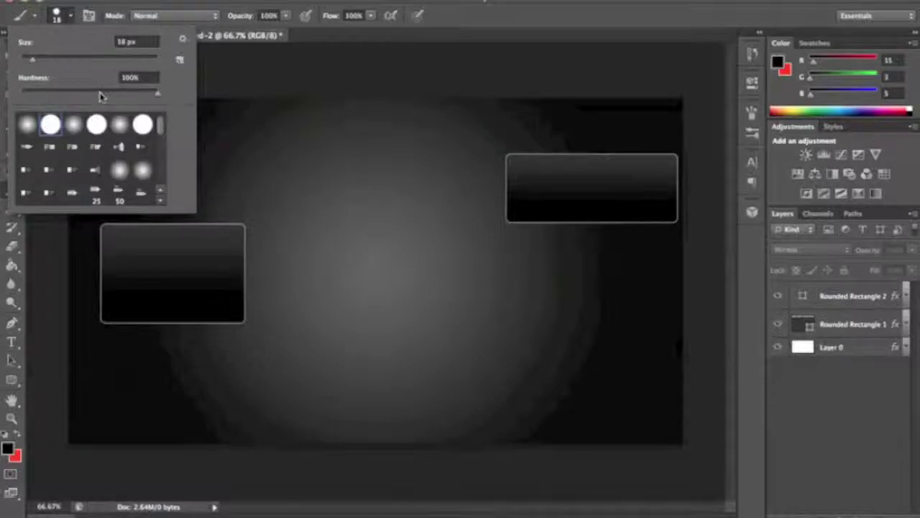
left_click(144, 93)
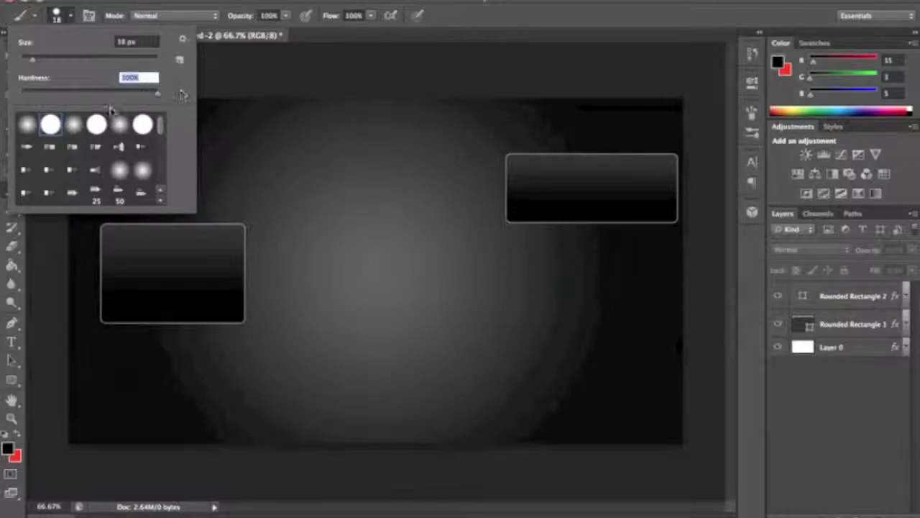
left_click(74, 125)
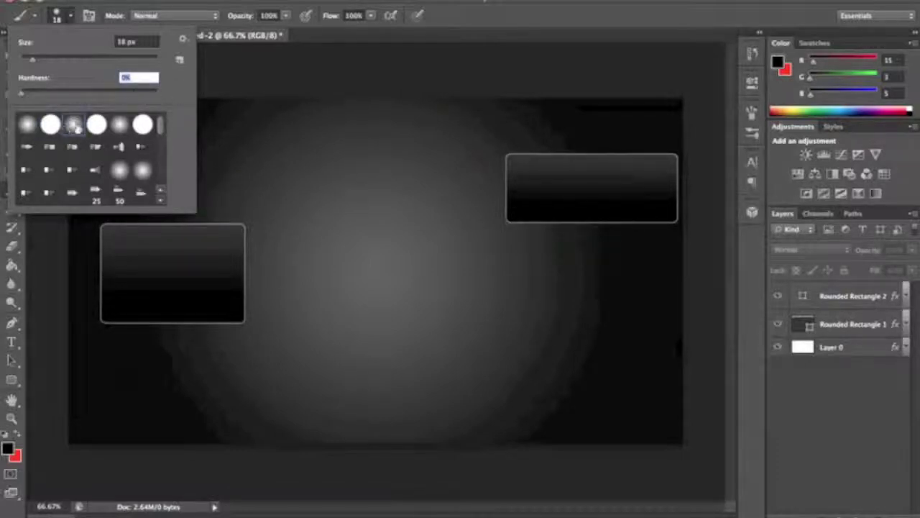
left_click_drag(141, 89, 181, 99)
left_click(52, 126)
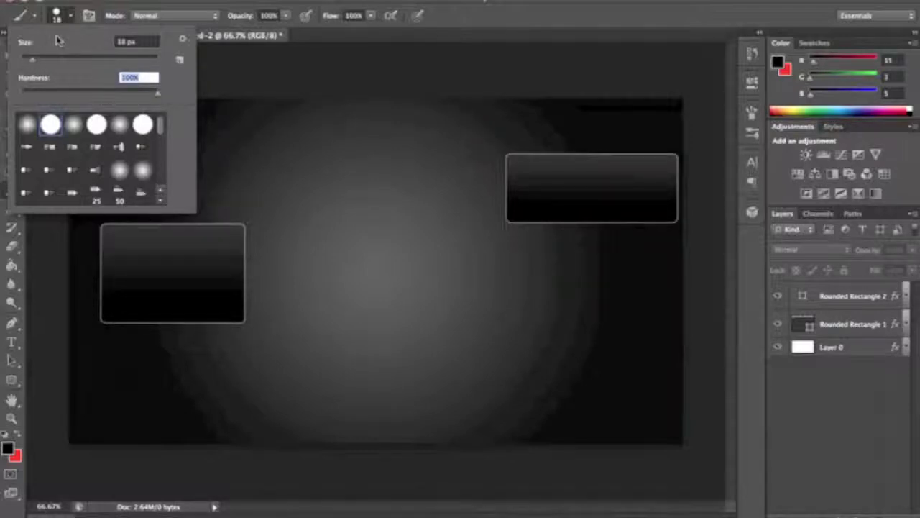
left_click(75, 19)
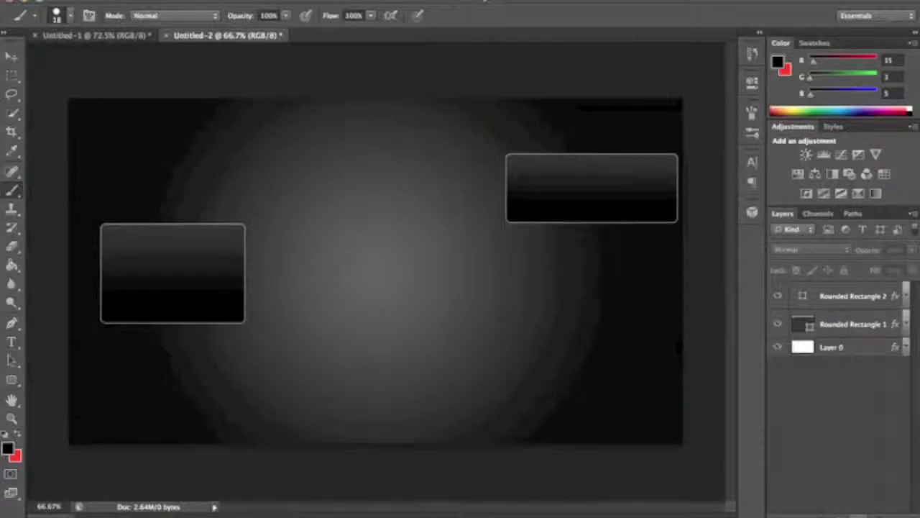
Create two new empty layers and place them between Rounded Rectangle 1 and Layer 0
left_click(879, 515)
left_click(879, 515)
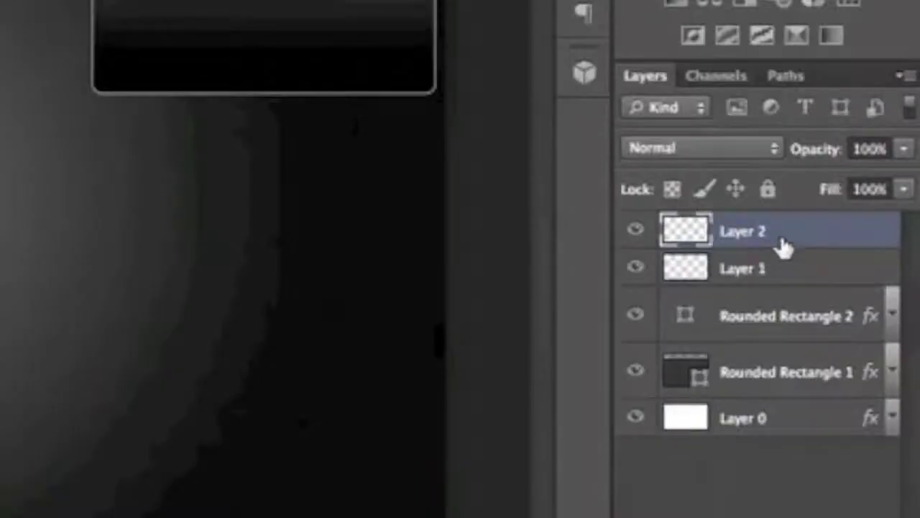
left_click(785, 270)
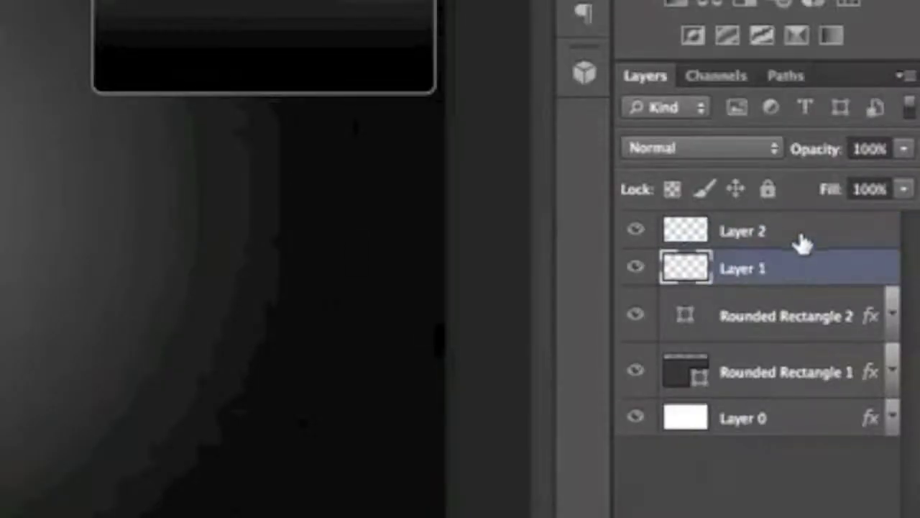
left_click(800, 241, "shift")
left_click_drag(801, 241, 783, 409)
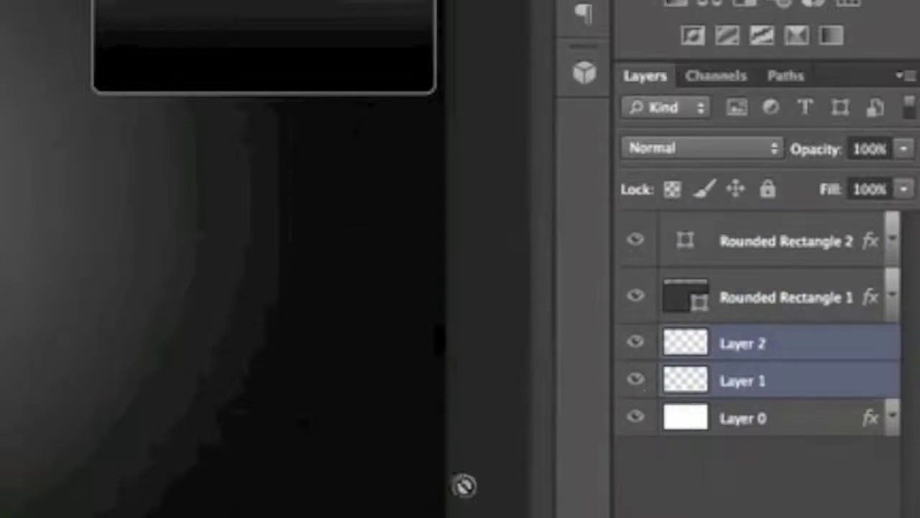
left_click(779, 426)
key("Delete")
key("super+z")
Make Layer 1 the active layer and set the Pen tool to Path mode
left_click(830, 389)
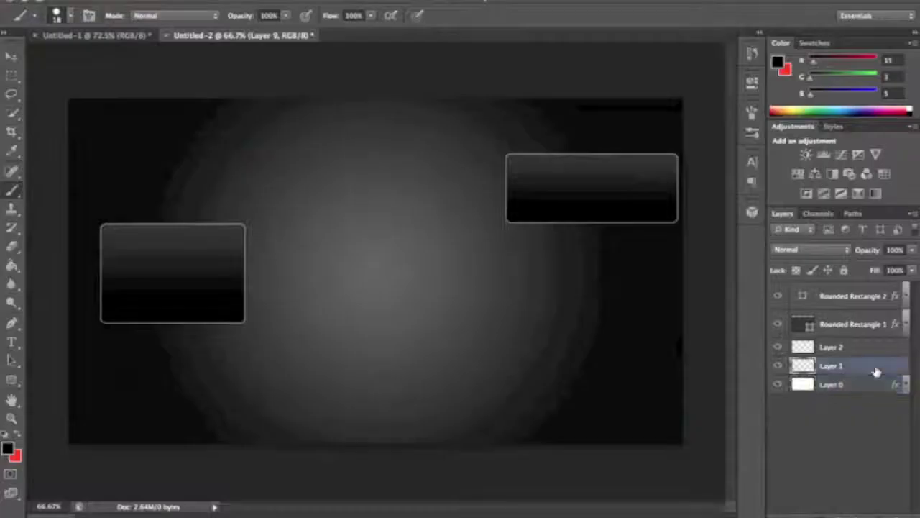
left_click(877, 371)
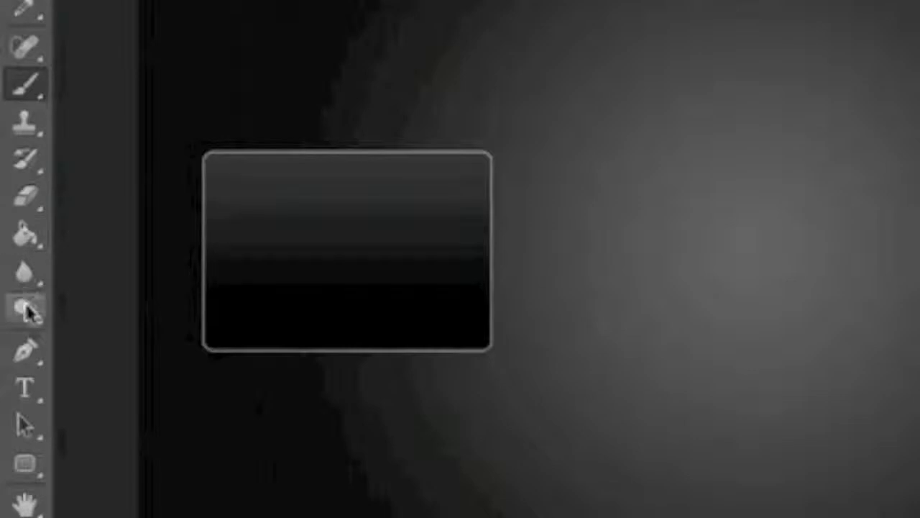
left_click(26, 351)
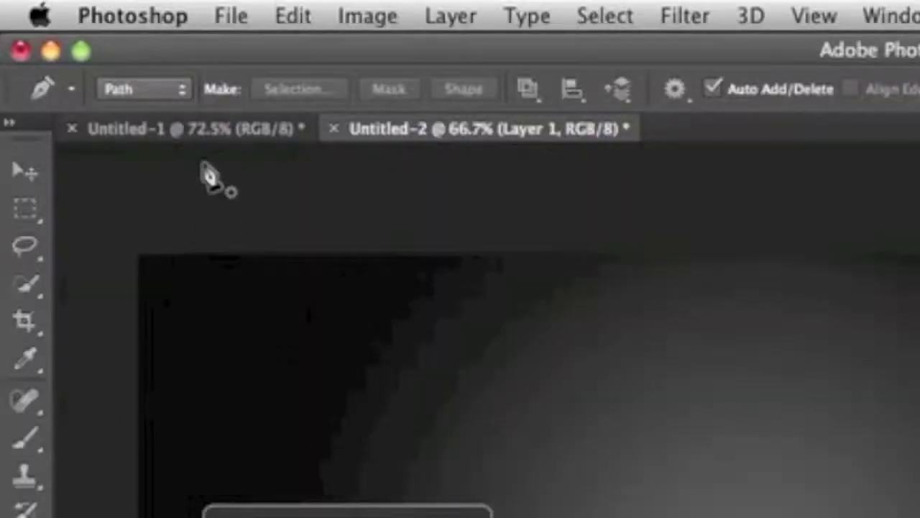
left_click(184, 91)
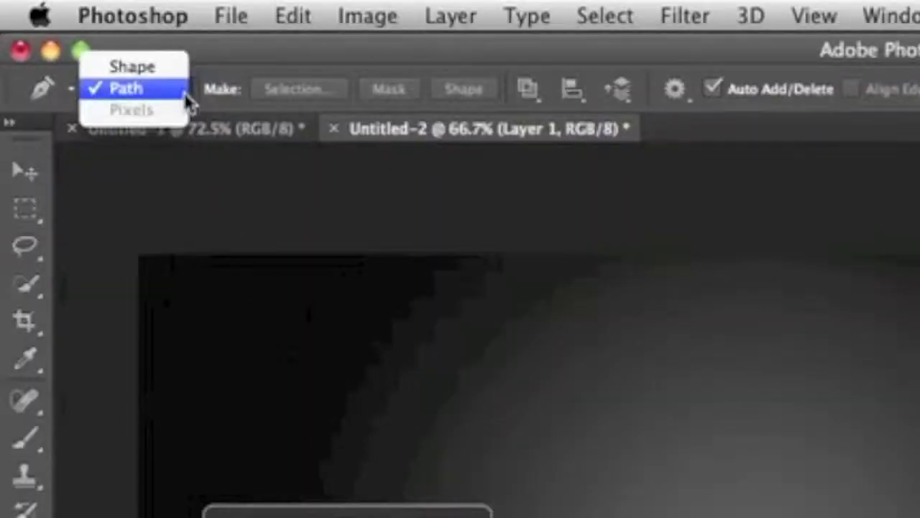
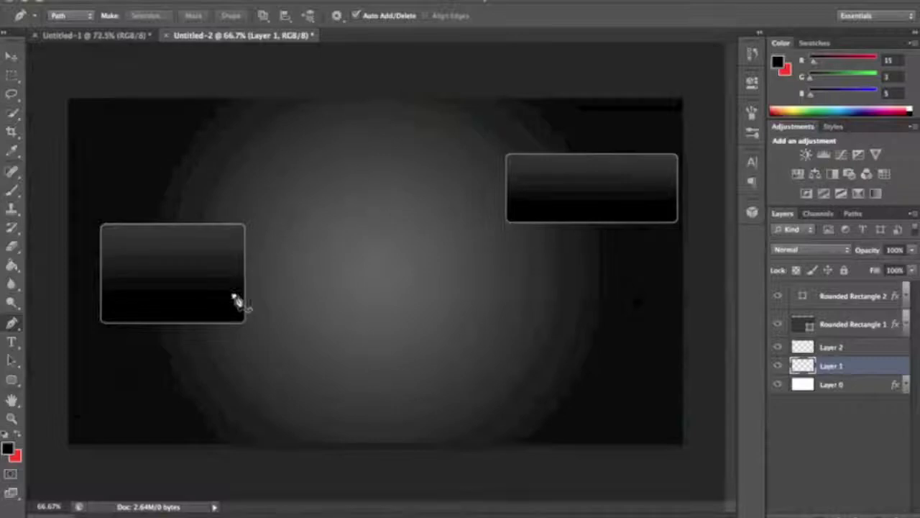
left_click(237, 301)
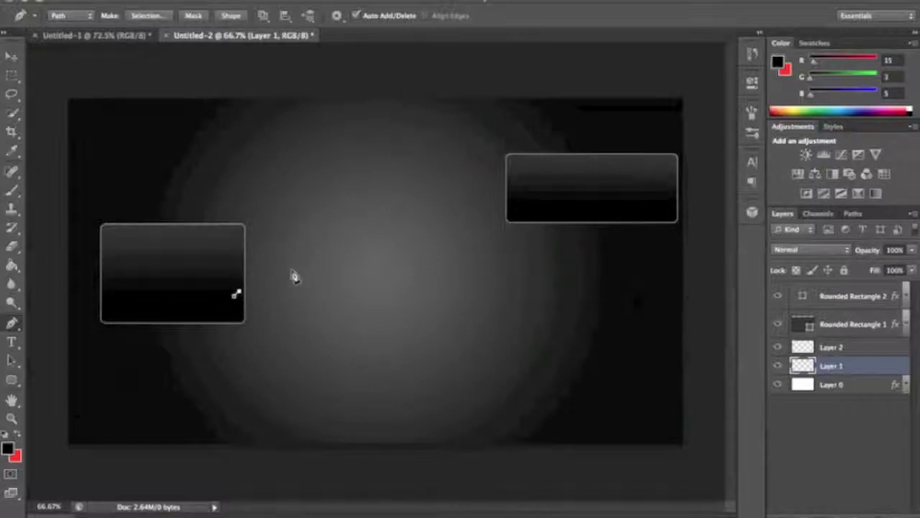
key("alt+shift+bracketright")
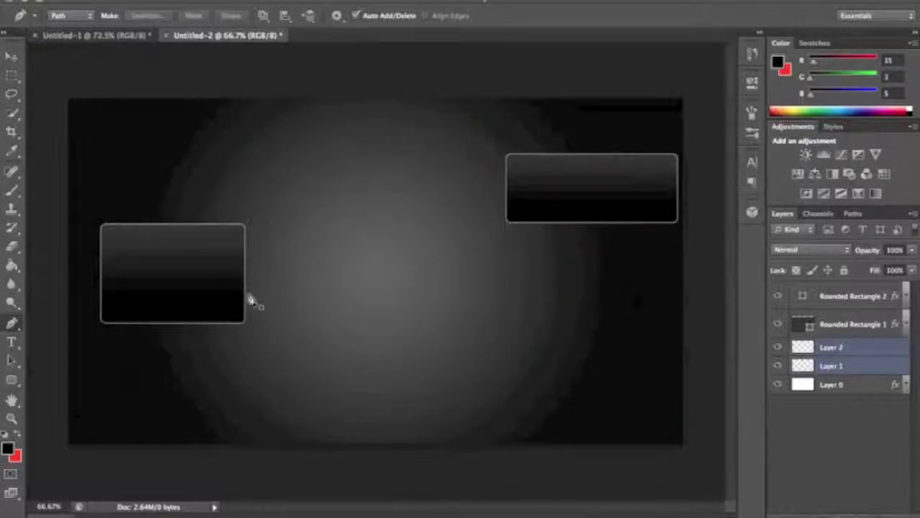
left_click(878, 368)
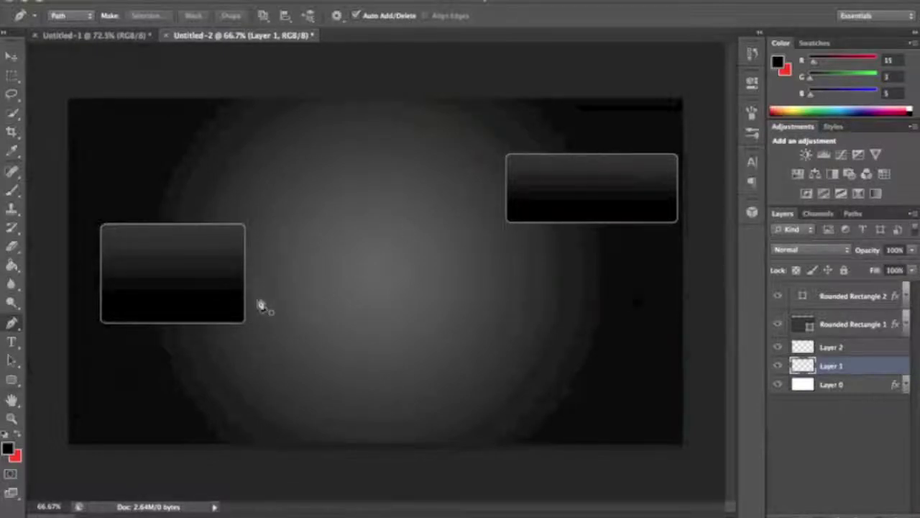
Draw a wavy four-point Pen path on Layer 1, rising and dipping from inside the lower-left box to the upper-right box
left_click(226, 300)
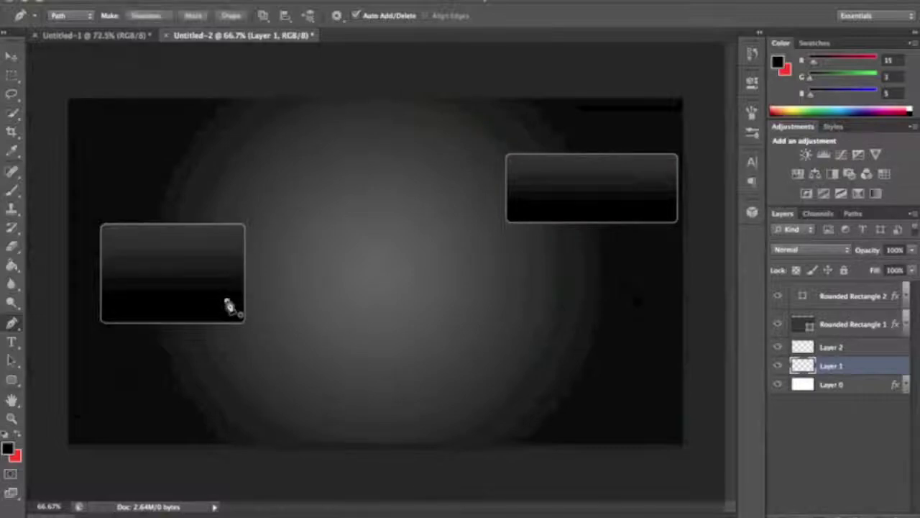
left_click_drag(334, 212, 380, 240)
left_click_drag(432, 302, 473, 285)
left_click_drag(532, 187, 564, 203)
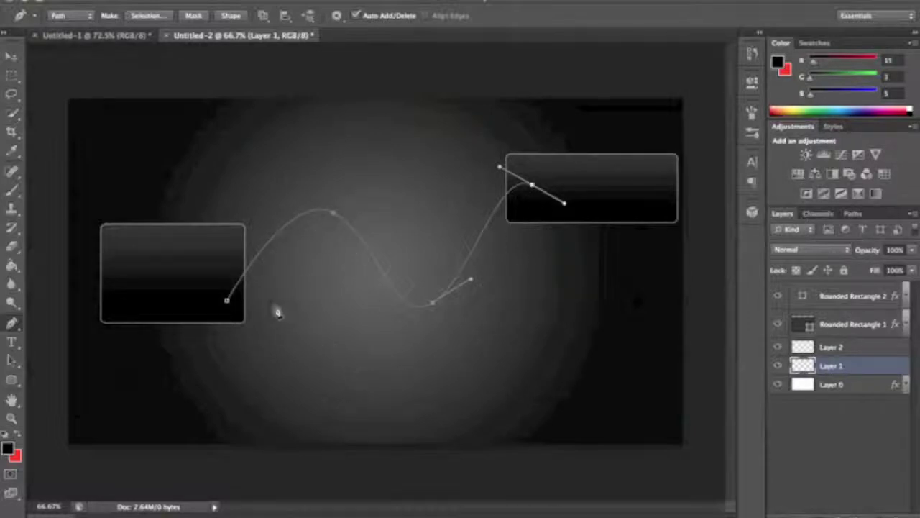
Stroke the wavy path with the Brush and Simulate Pressure enabled, and dismiss the path
right_click(335, 218)
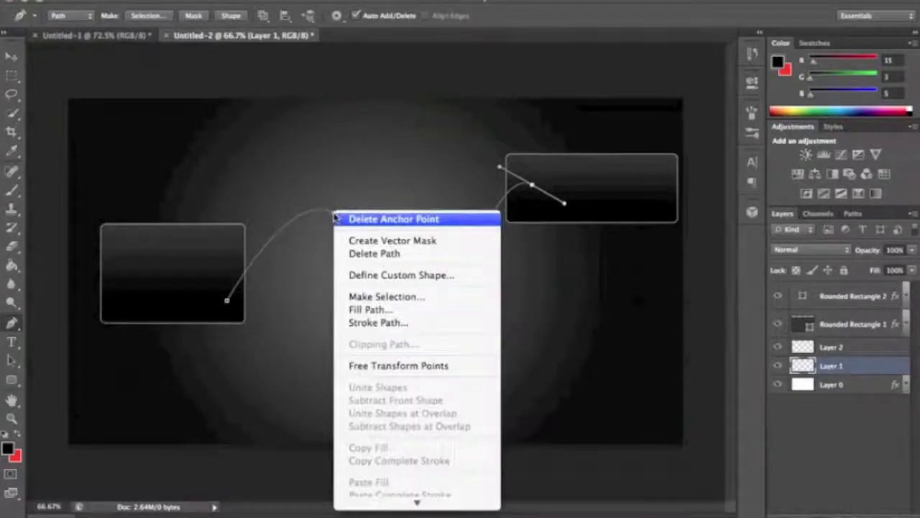
left_click(430, 323)
left_click(434, 225)
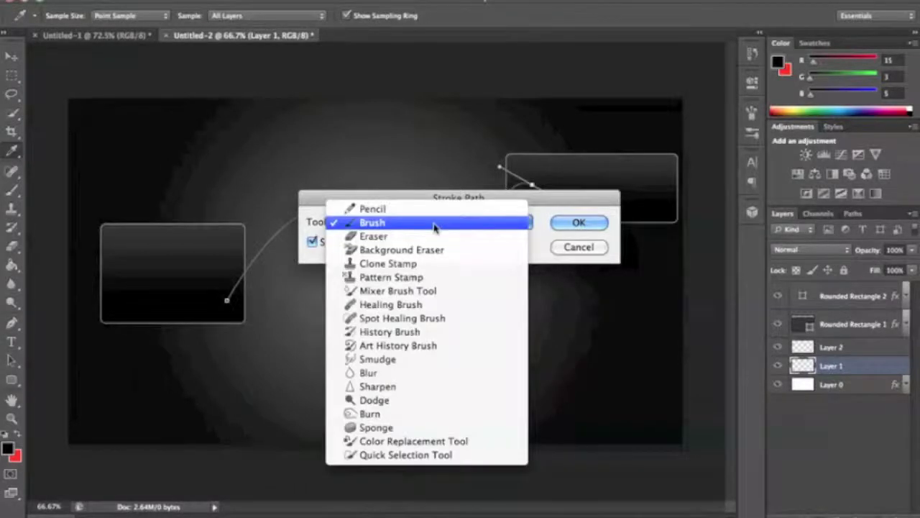
left_click(373, 209)
left_click(312, 243)
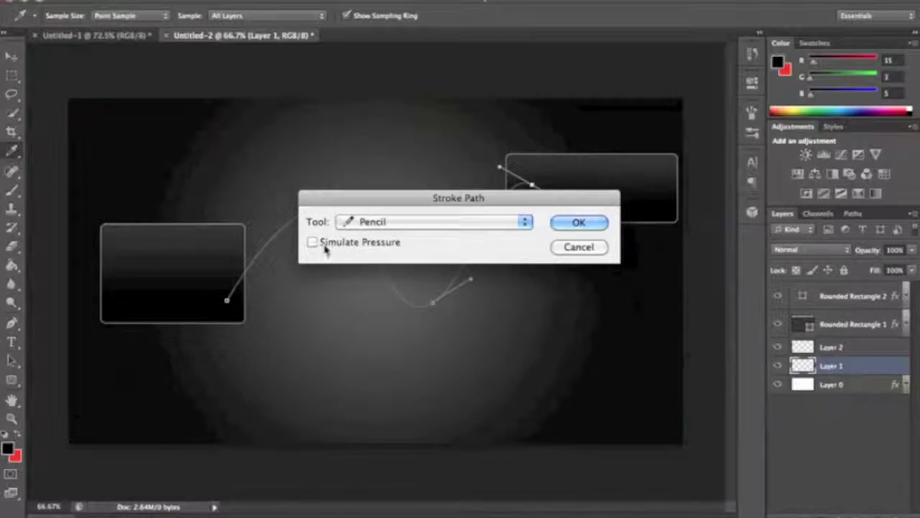
left_click(451, 225)
left_click(426, 235)
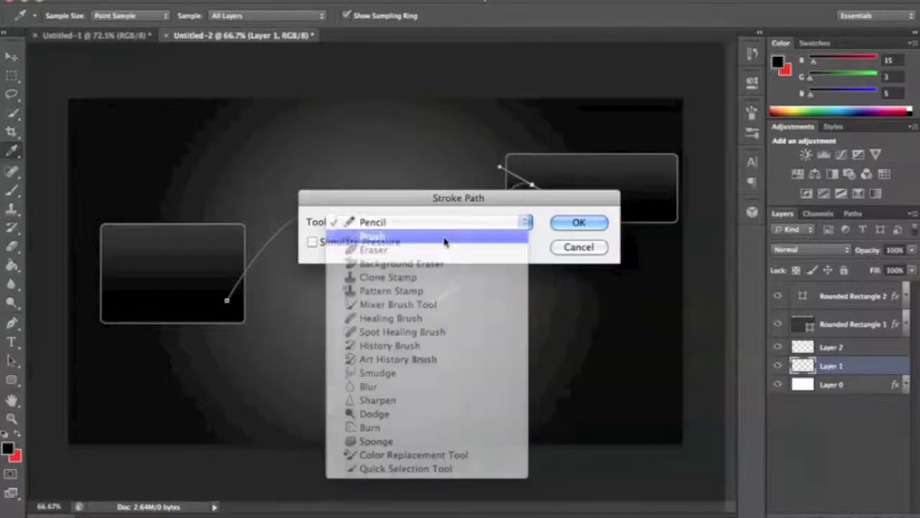
left_click(312, 243)
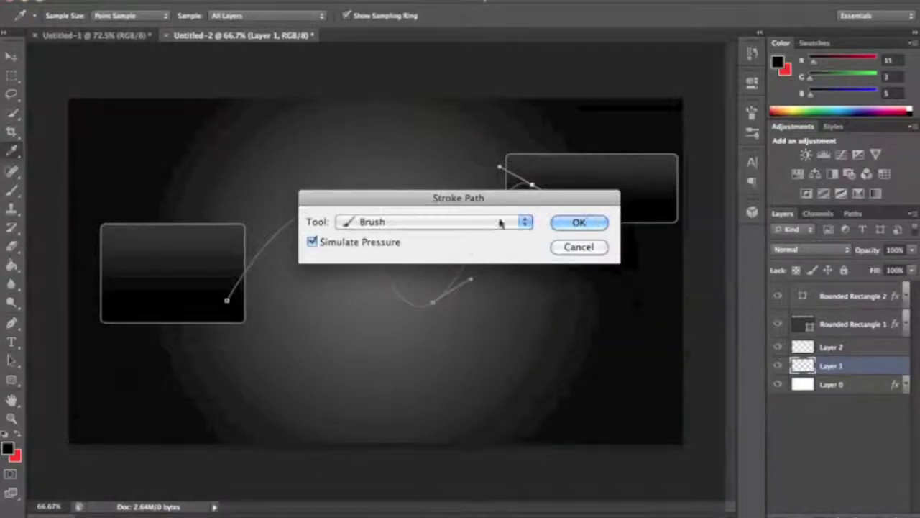
left_click(580, 222)
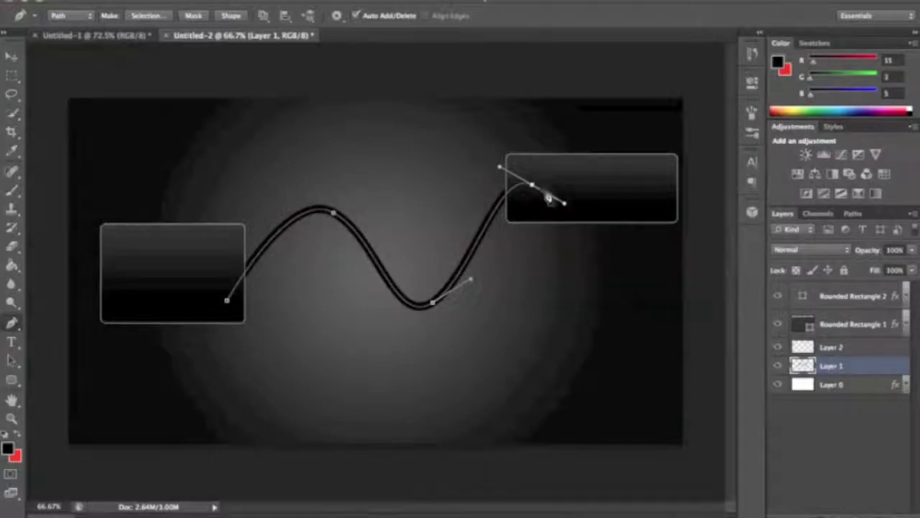
key("Escape")
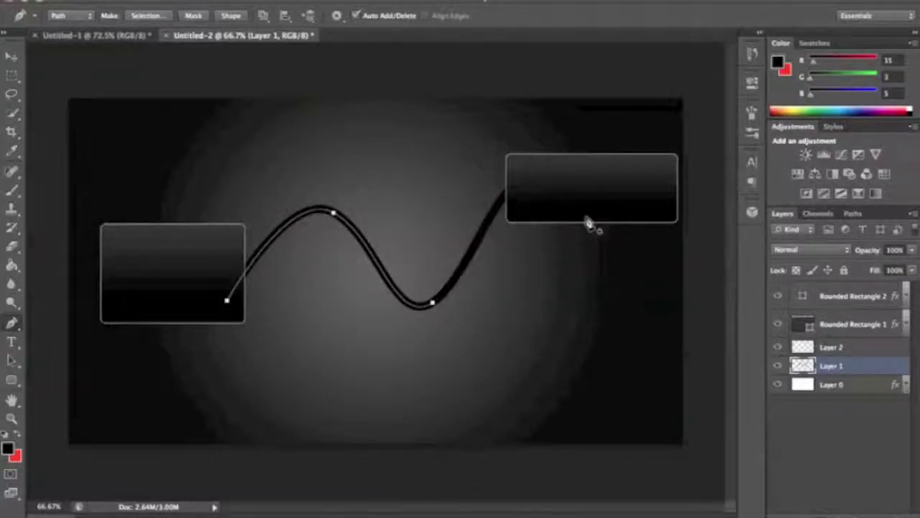
key("Escape")
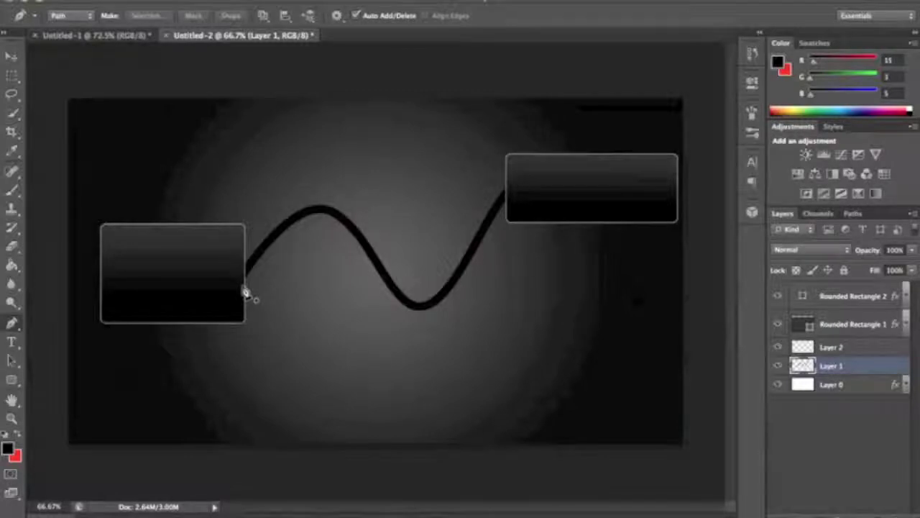
Add a Bevel & Emboss effect with Contour enabled to Layer 1, keeping the wire visible beside the layer style settings
double_click(900, 366)
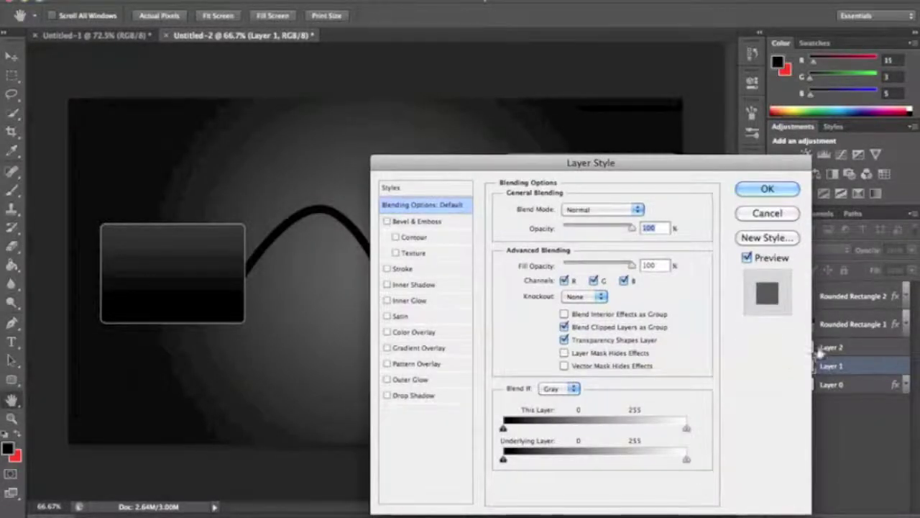
left_click_drag(622, 168, 762, 66)
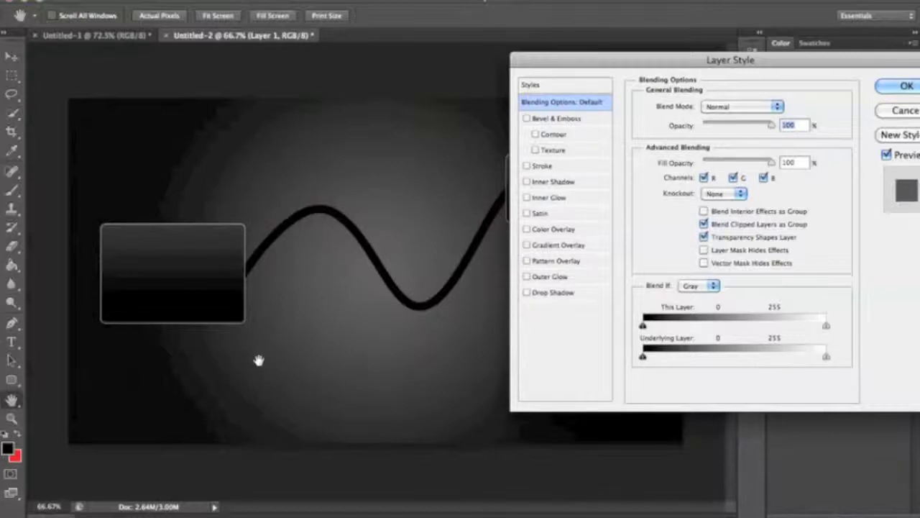
left_click(526, 119)
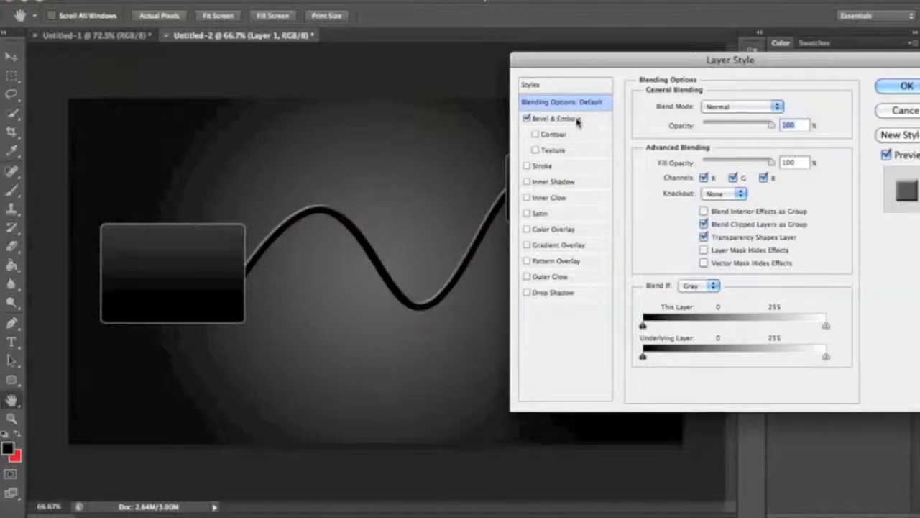
left_click(535, 136)
left_click(535, 135)
left_click(535, 135)
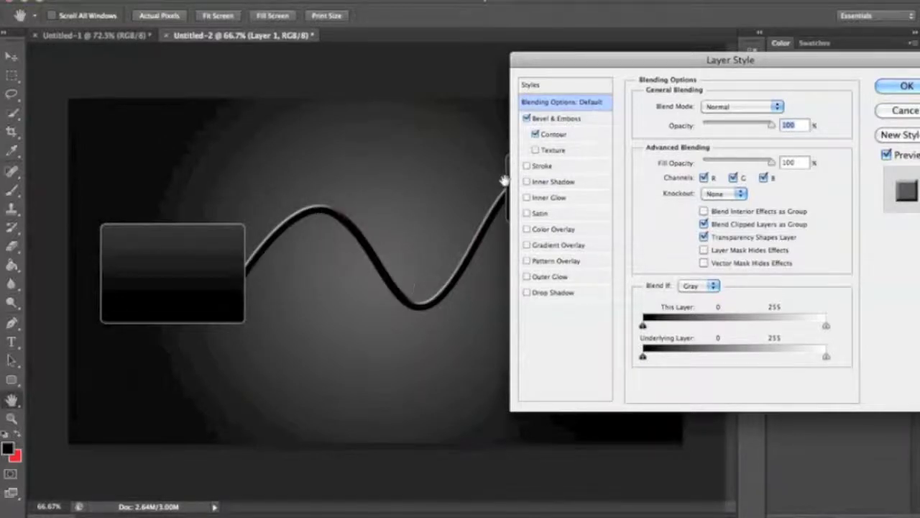
left_click(535, 136)
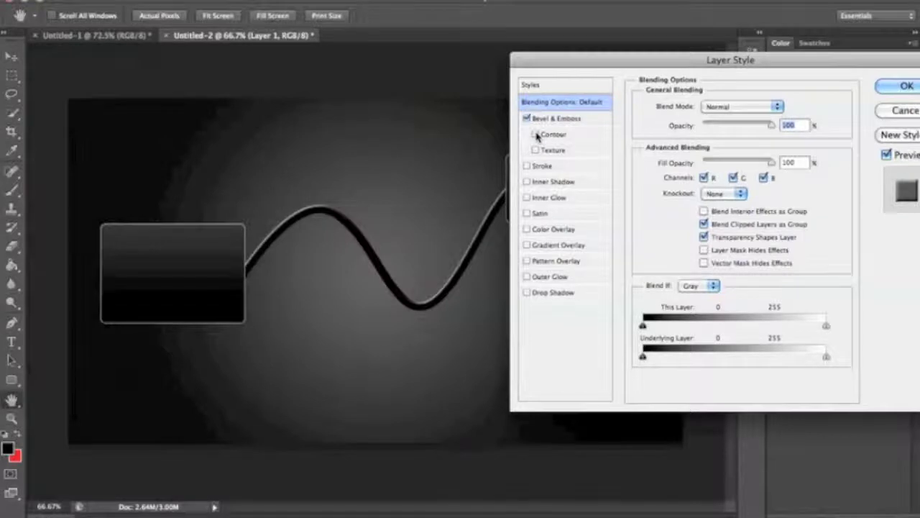
left_click(535, 135)
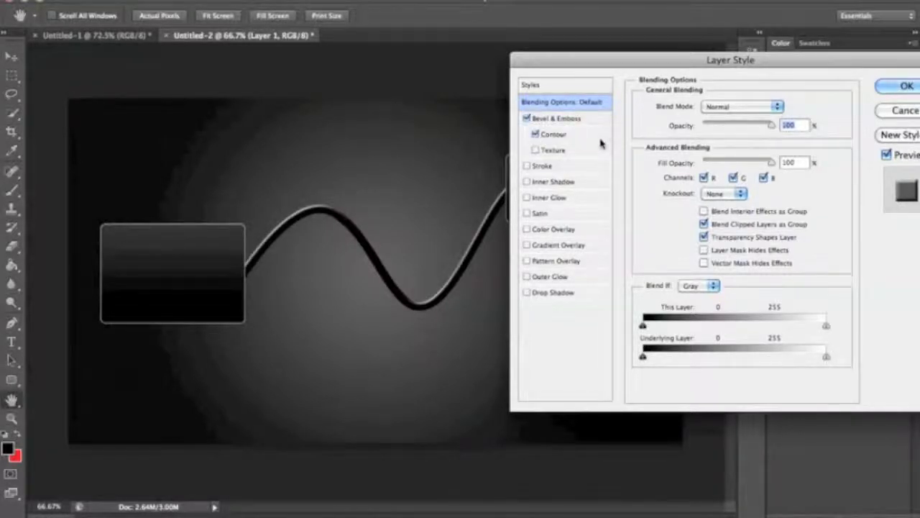
Try a 3 px outside stroke in red ff0000 on the wire, inspect it up close, and turn the stroke off
left_click(559, 167)
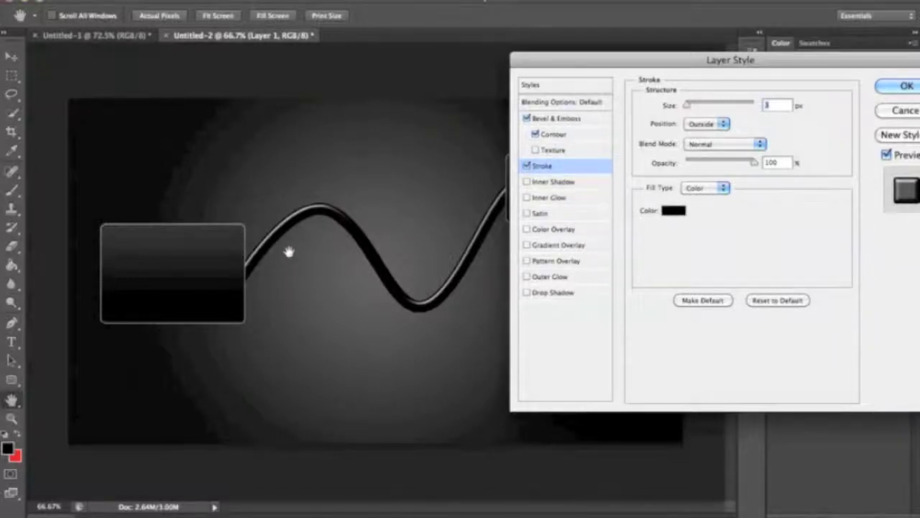
left_click(343, 231, "ctrl")
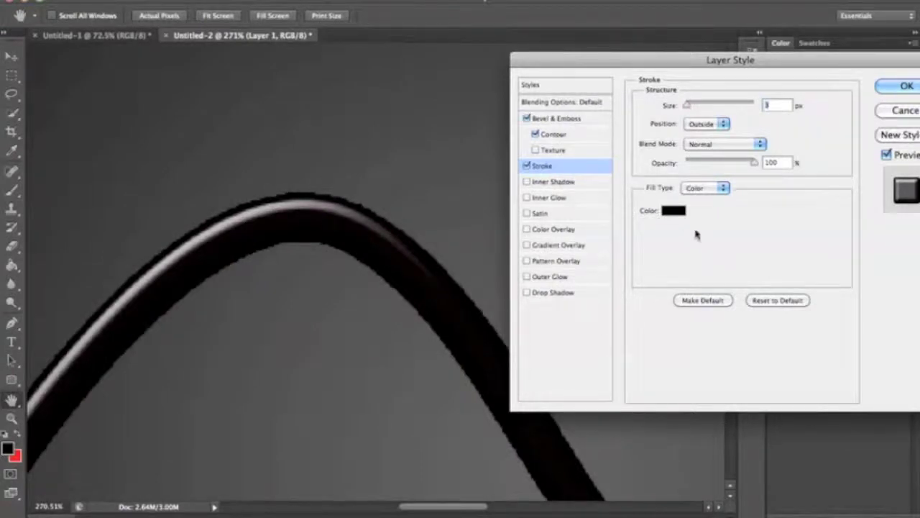
left_click(674, 210)
left_click_drag(159, 171, 193, 54)
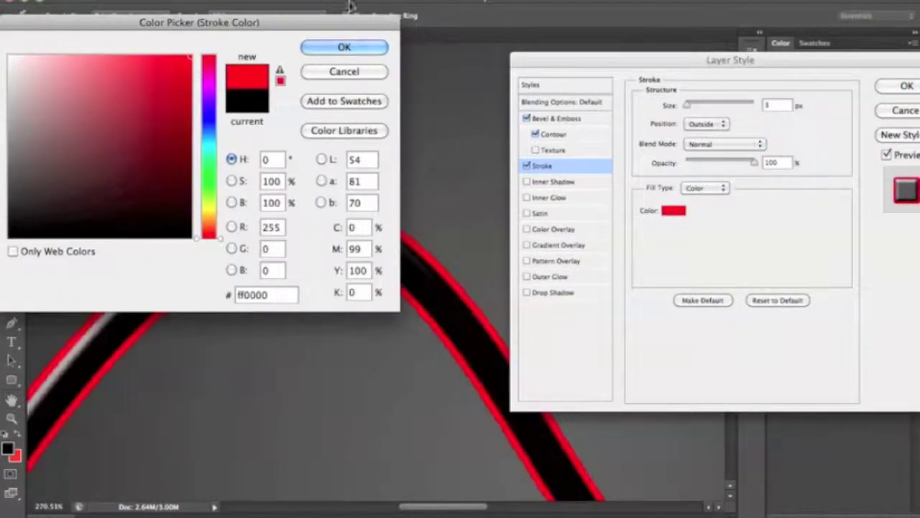
left_click(374, 46)
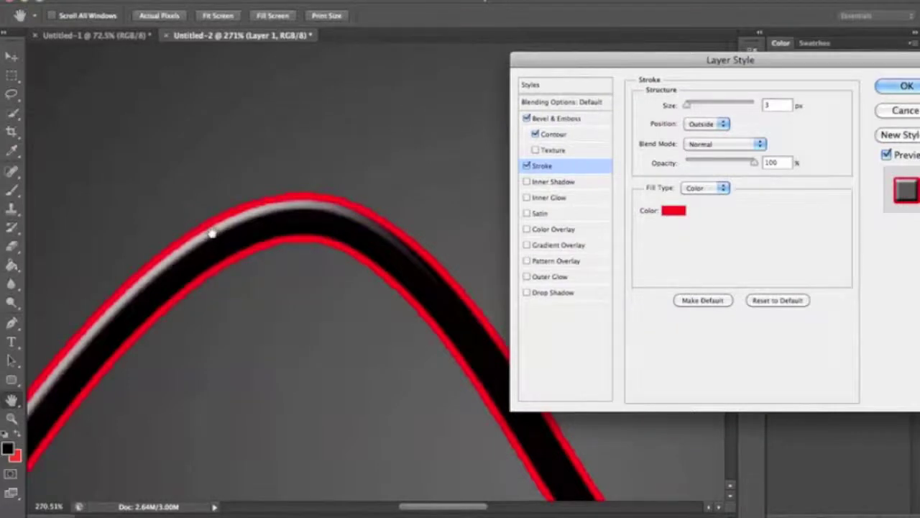
scroll(204, 237, "right", 5)
scroll(203, 237, "down", 3)
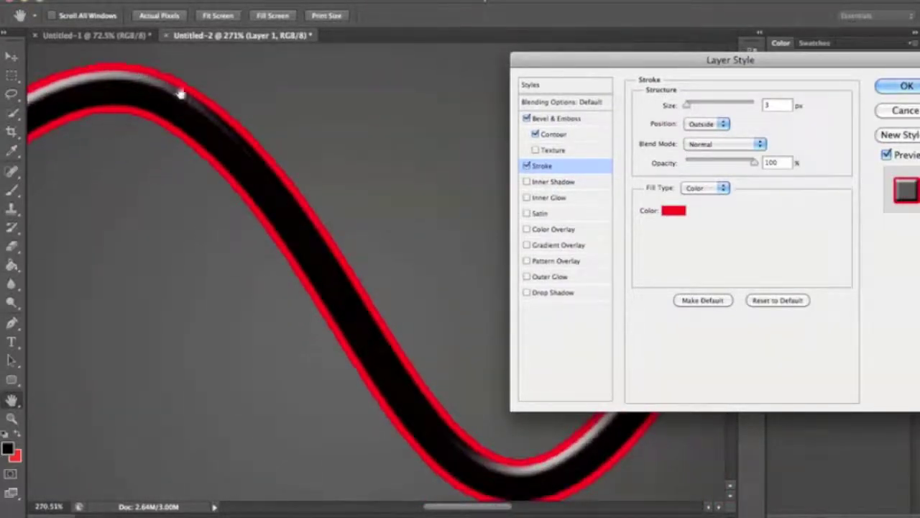
scroll(246, 180, "left", 3)
scroll(246, 179, "left", 6)
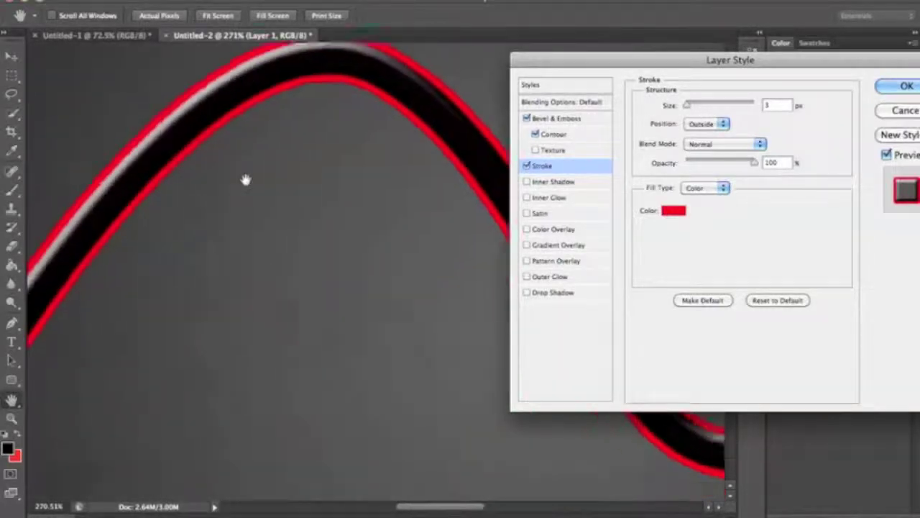
scroll(246, 180, "up", 5)
scroll(245, 180, "down", 6)
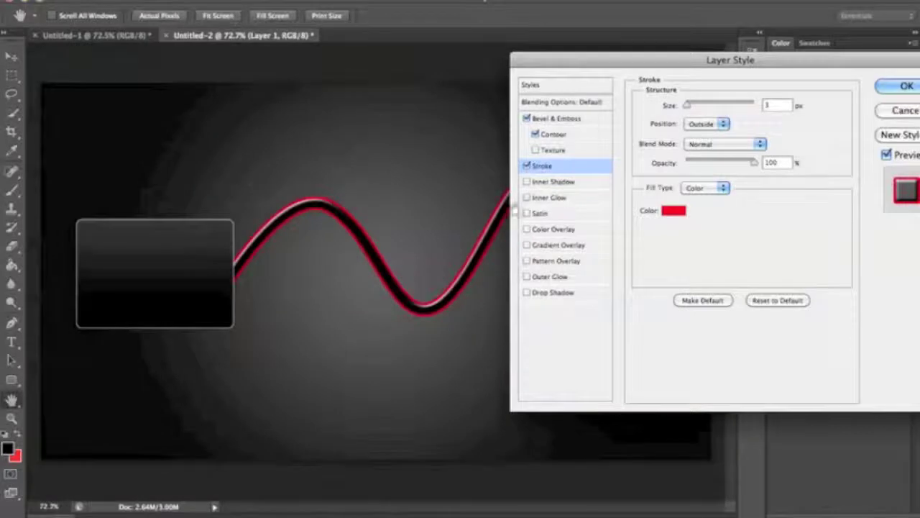
left_click(527, 167)
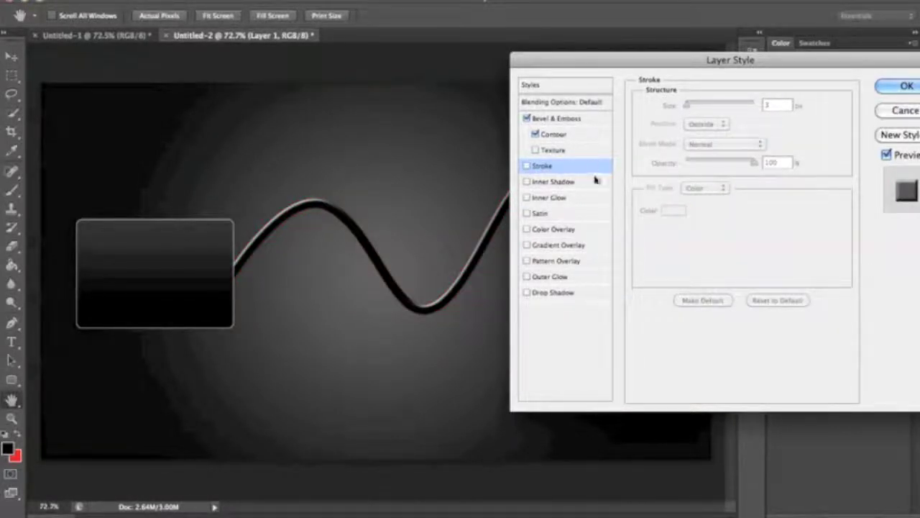
Enable a Gradient Overlay on the wire and set the gradient's starting color stop to blue 0006ff
left_click(597, 245)
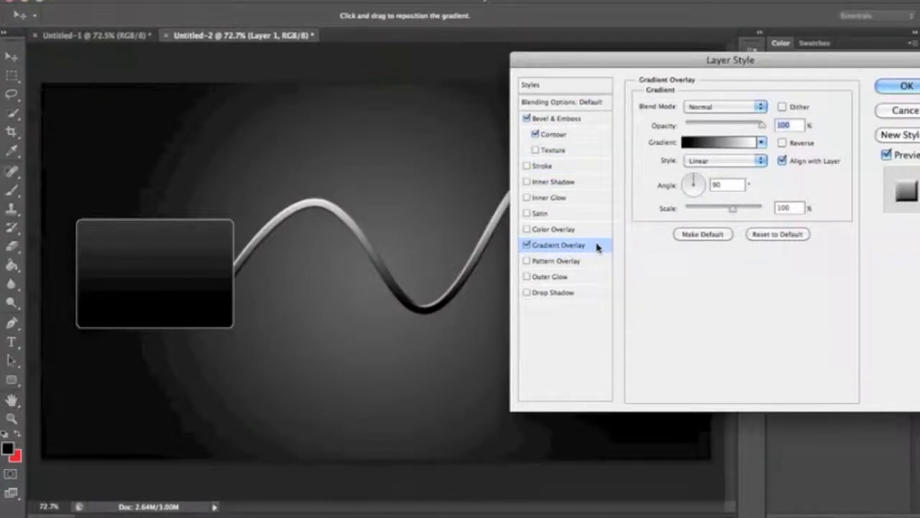
left_click(726, 146)
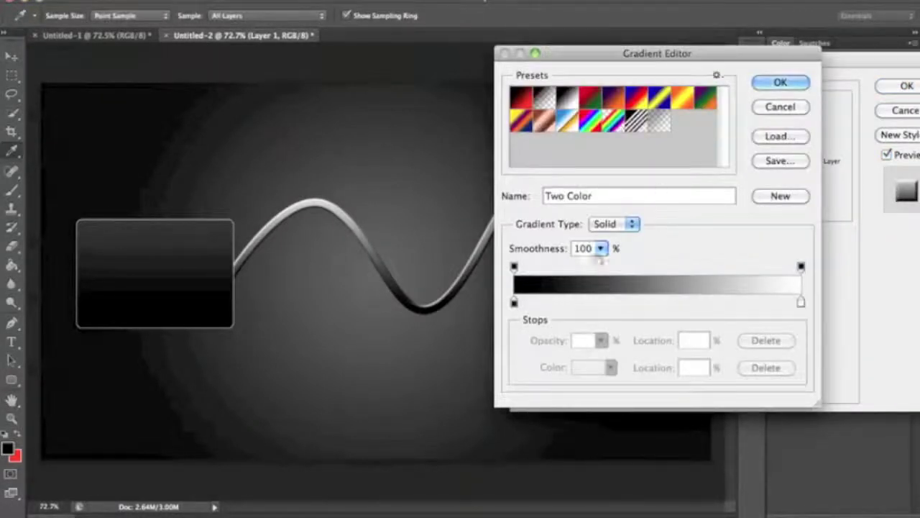
left_click(514, 302)
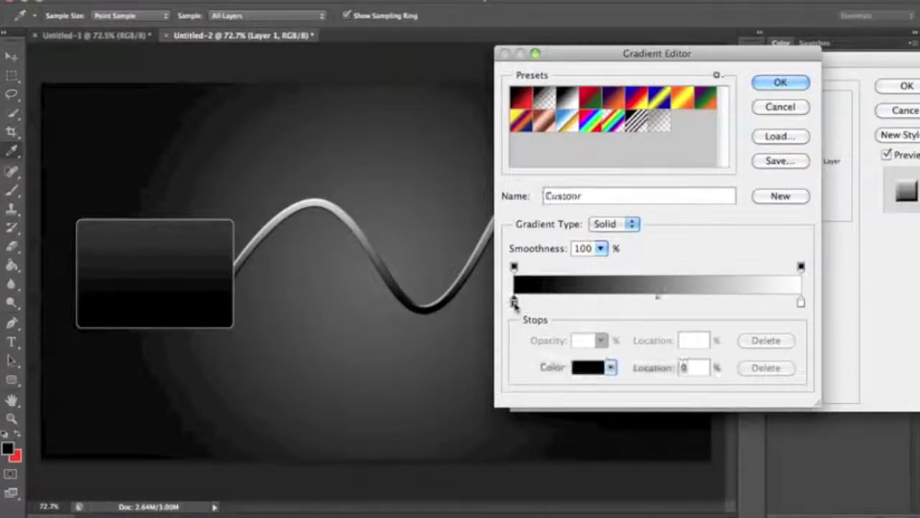
left_click(601, 368)
mouse_move(209, 108)
left_mouse_down()
mouse_move(209, 127)
mouse_move(209, 116)
left_mouse_up()
left_click_drag(158, 117, 191, 56)
left_click(344, 46)
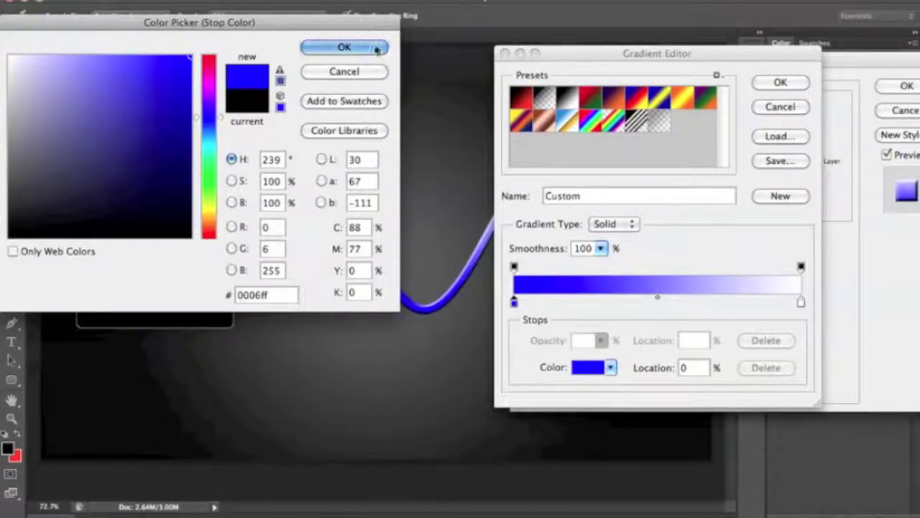
Set the gradient's end color stop at location 100% to light blue and accept the edited gradient
left_click(801, 303)
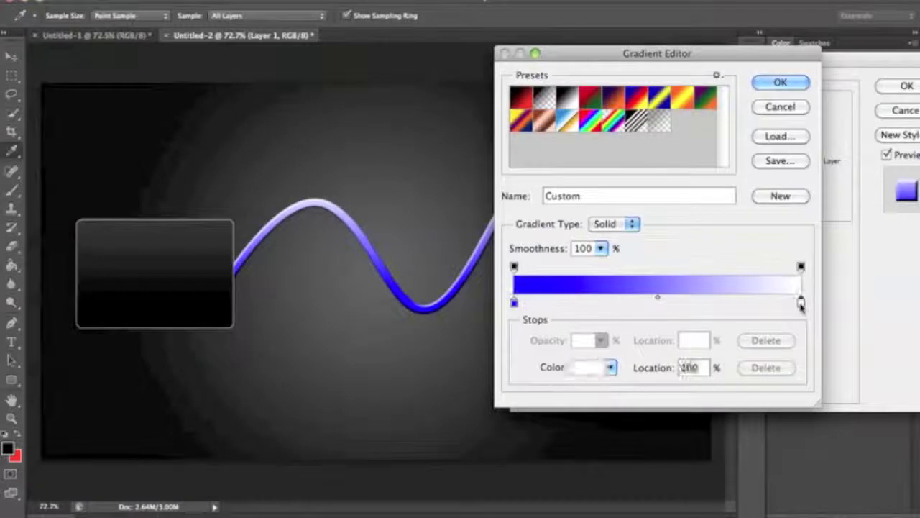
left_click(576, 370)
left_click_drag(208, 124, 209, 137)
mouse_move(140, 118)
left_mouse_down()
mouse_move(127, 82)
mouse_move(94, 70)
mouse_move(109, 61)
left_mouse_up()
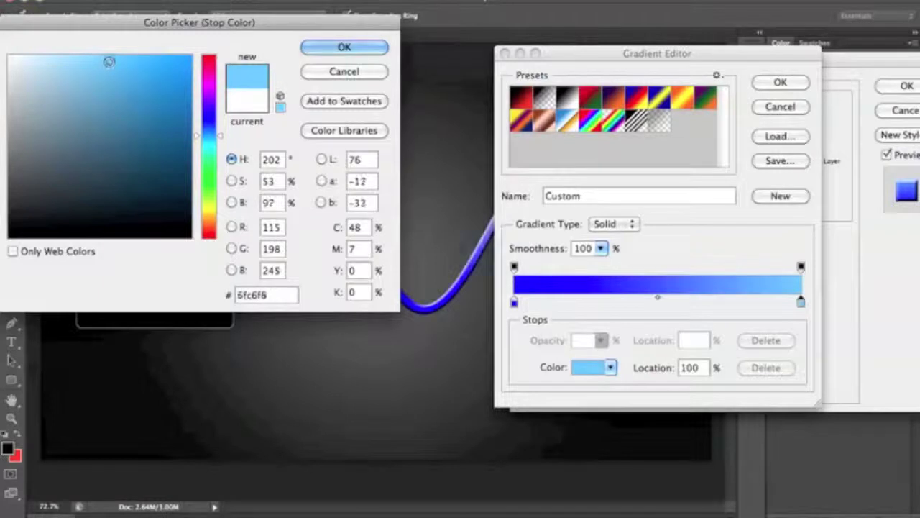
left_click(344, 46)
left_click_drag(704, 55, 758, 63)
left_click(768, 86)
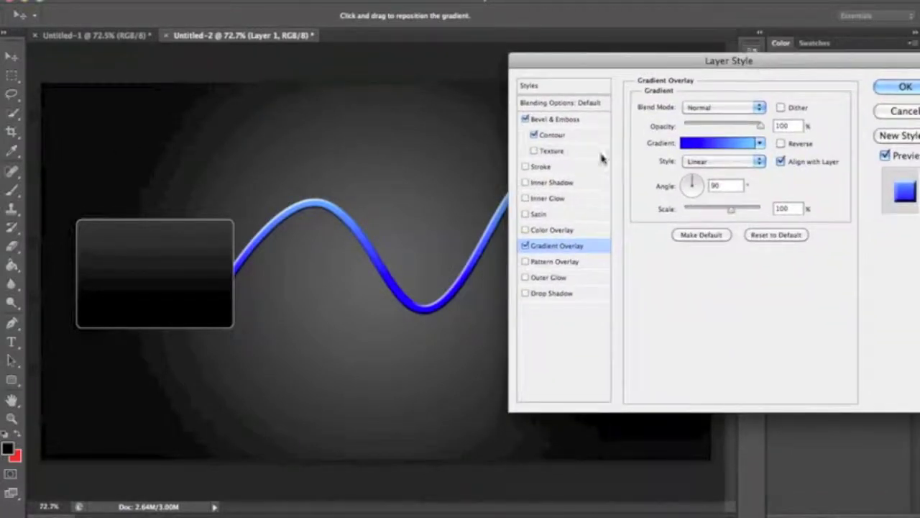
Set the wire's gradient overlay to the Reflected style at 100% scale and reverse the gradient
left_click(748, 160)
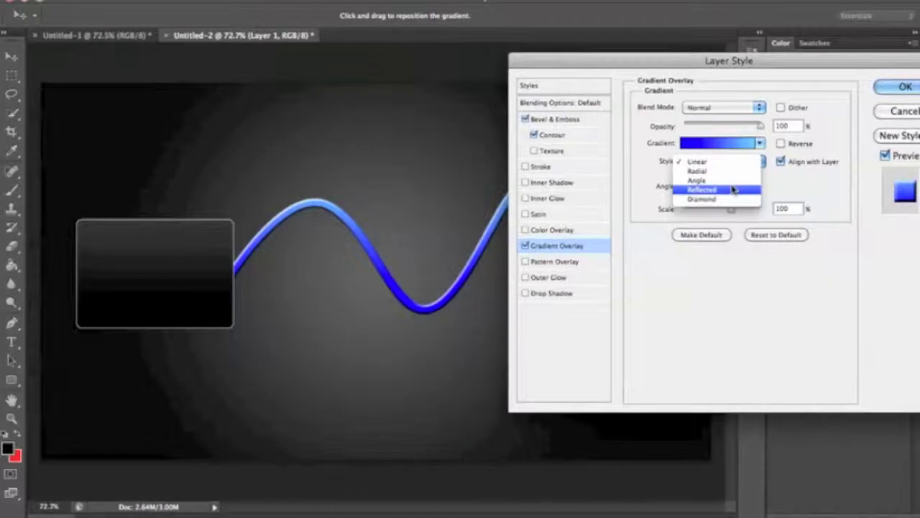
left_click(731, 181)
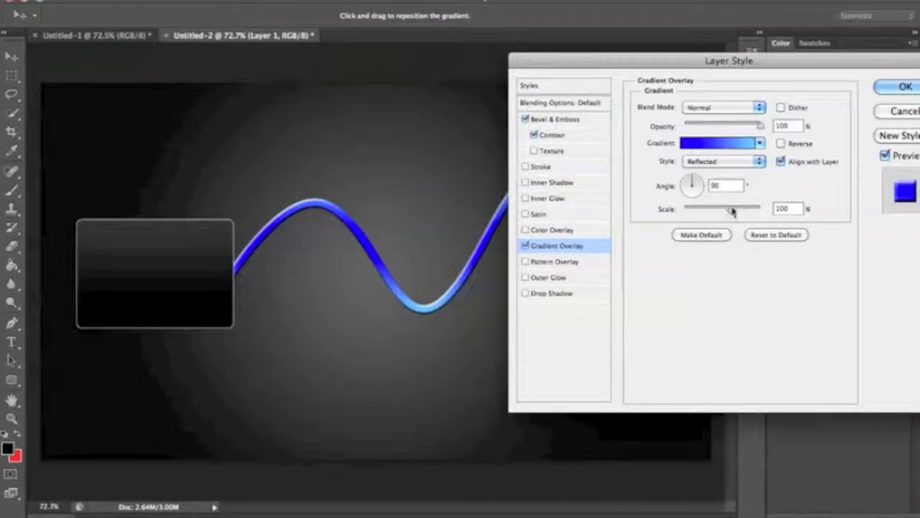
left_click_drag(761, 216, 781, 213)
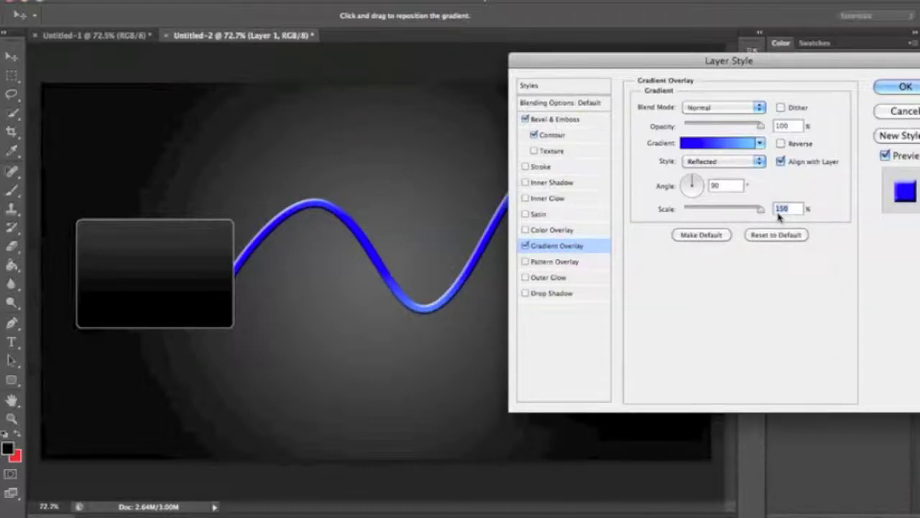
type("100")
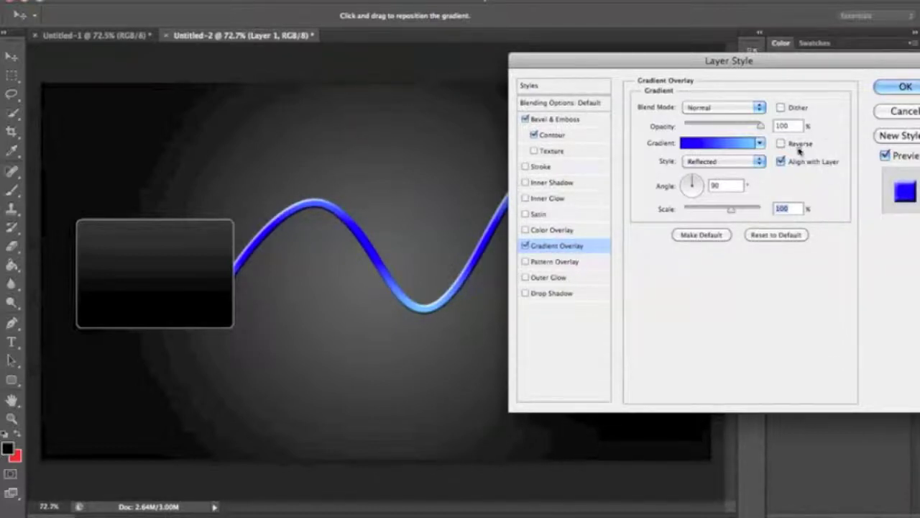
left_click(781, 144)
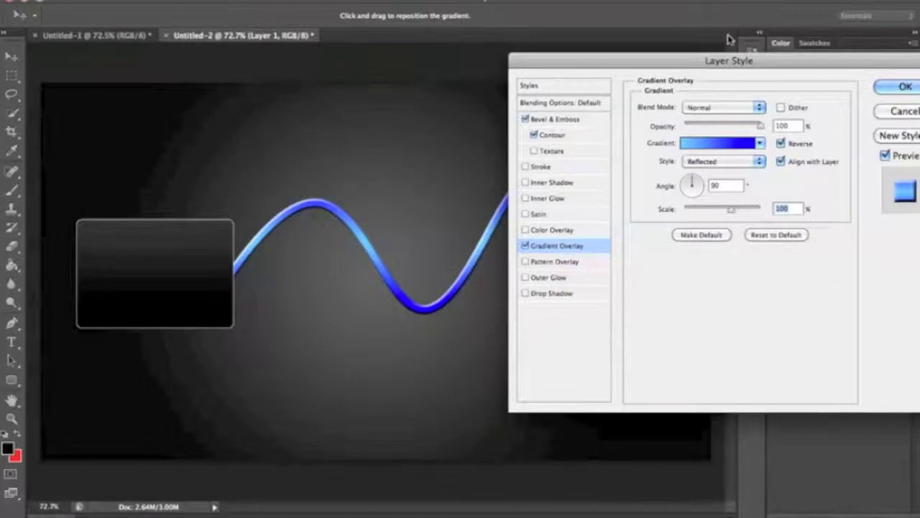
Add a Drop Shadow to the wire with 27% spread, 32 px size and an increased distance
left_click_drag(732, 63, 770, 45)
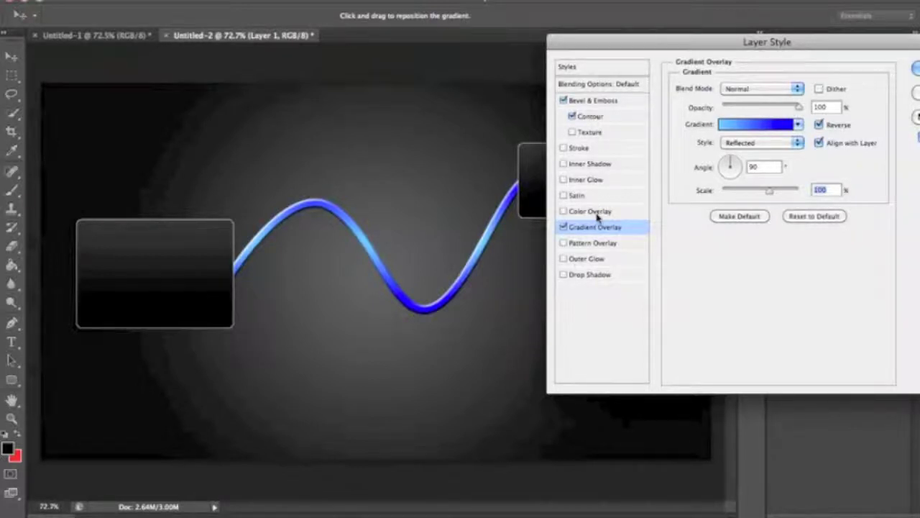
left_click(564, 274)
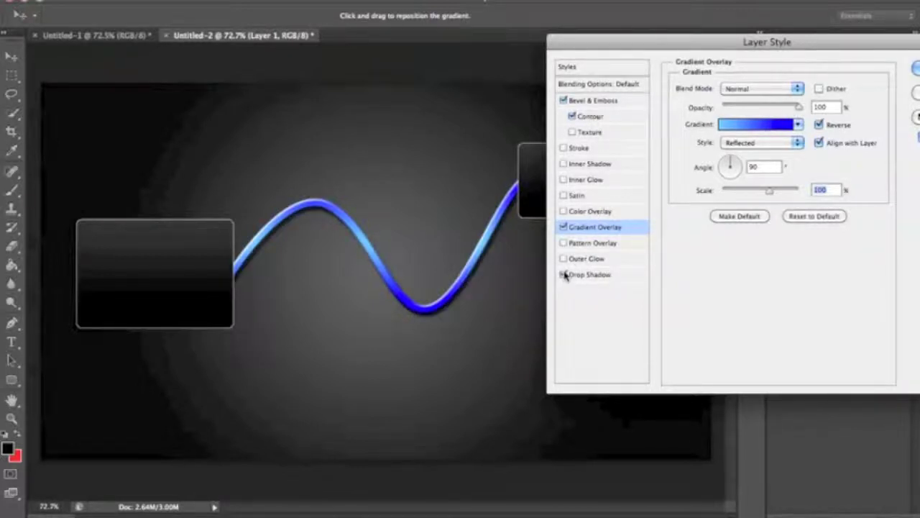
left_click(624, 279)
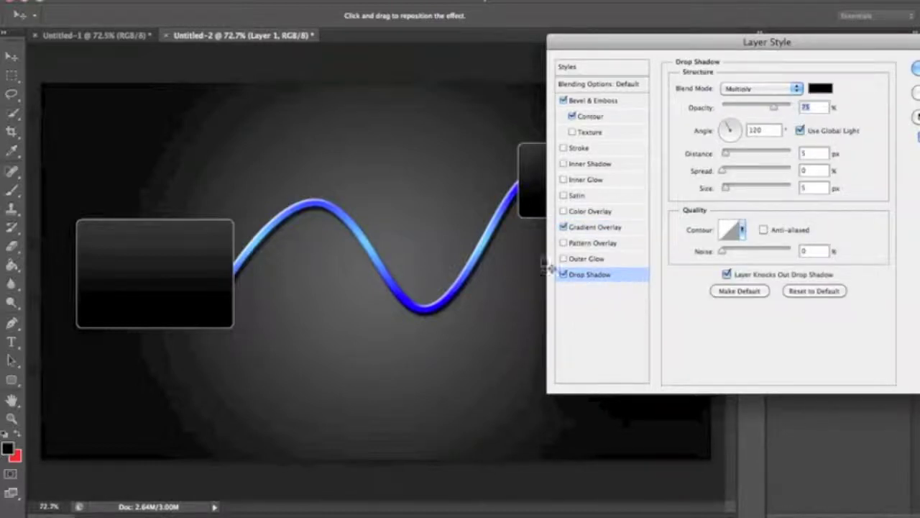
mouse_move(726, 188)
left_mouse_down()
mouse_move(741, 189)
mouse_move(734, 193)
left_mouse_up()
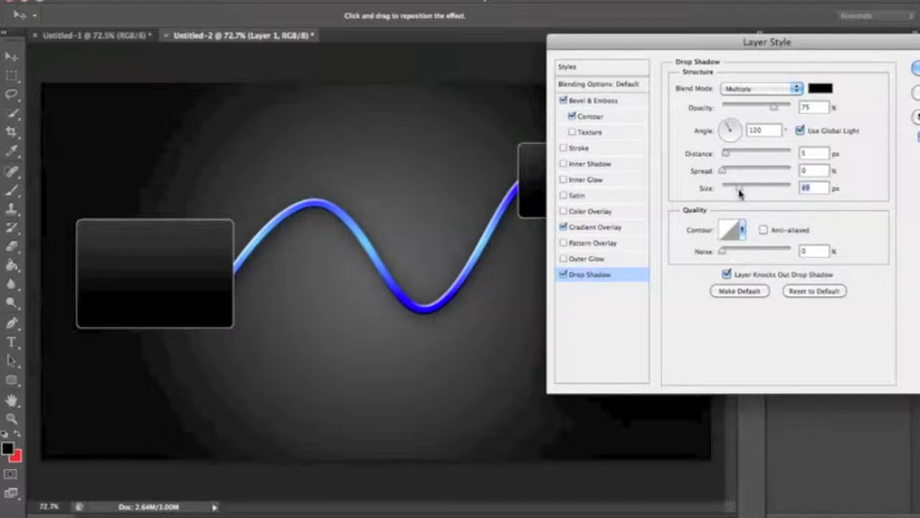
left_click_drag(739, 193, 734, 193)
left_click_drag(725, 173, 736, 156)
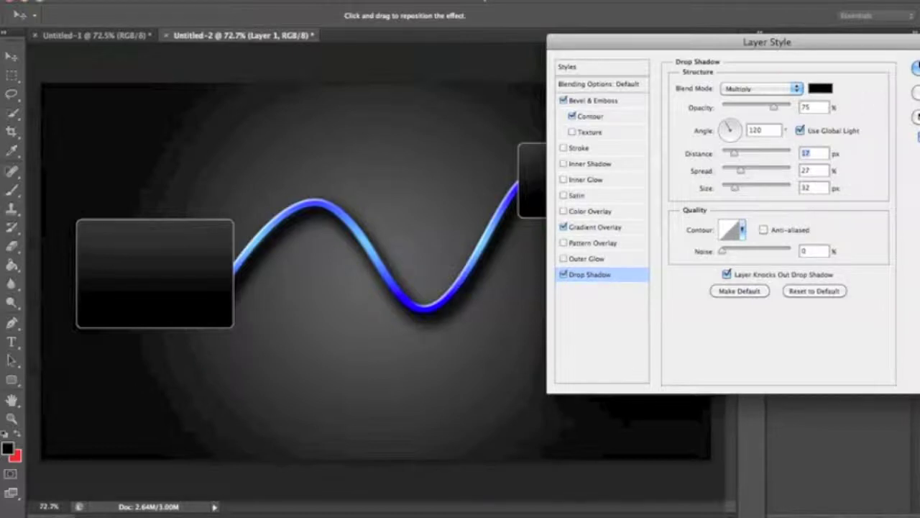
Set the wire's Bevel & Emboss shading to an angle of 117° and altitude of 79°, and accept the layer style
left_click(608, 101)
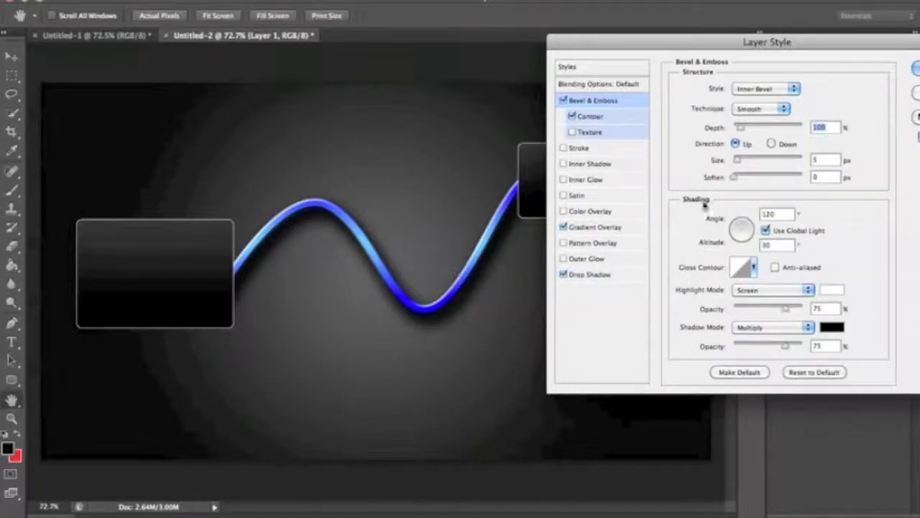
left_click_drag(742, 229, 745, 231)
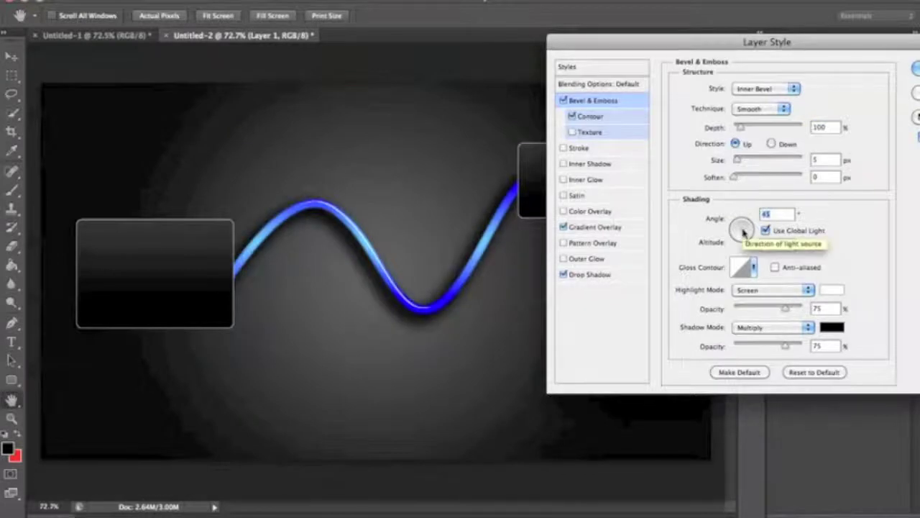
left_click_drag(744, 229, 743, 229)
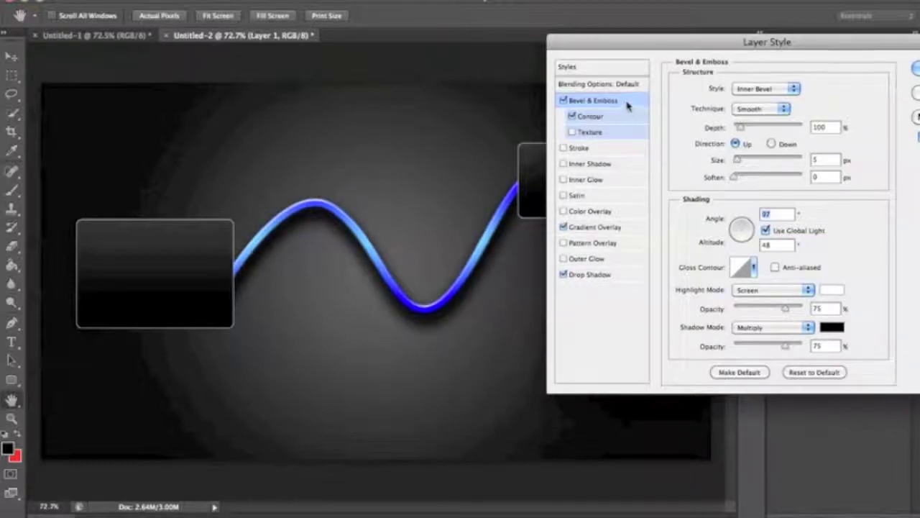
left_click_drag(743, 231, 743, 231)
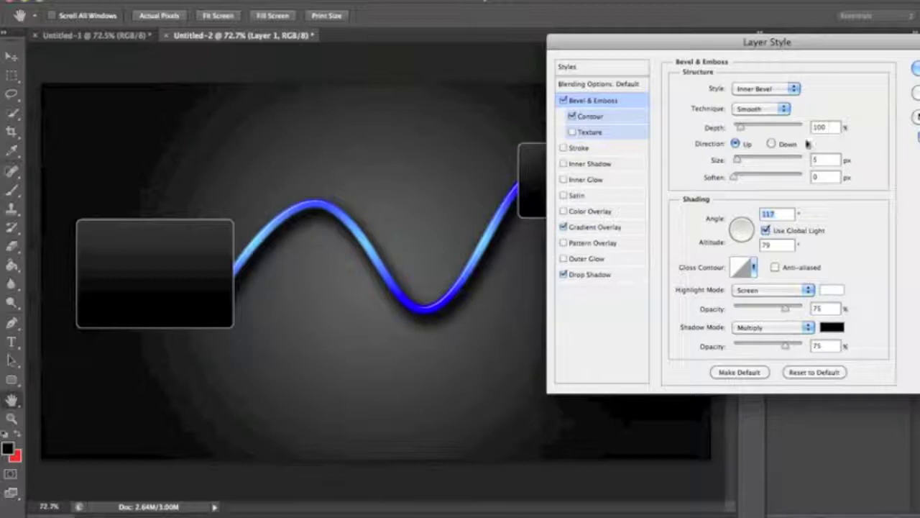
mouse_move(735, 177)
left_mouse_down()
mouse_move(759, 181)
mouse_move(732, 179)
left_mouse_up()
left_click(916, 68)
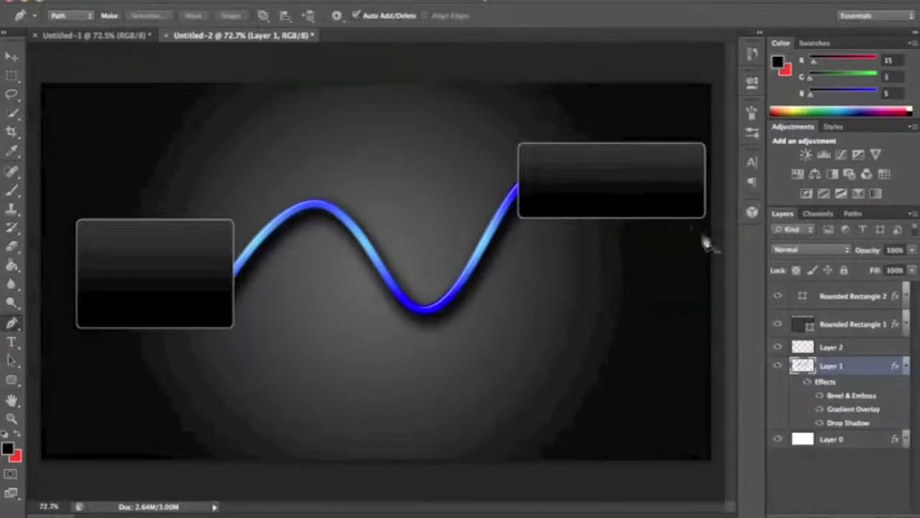
Reopen Layer 1's layer style and enable a Pattern Overlay, keeping the wire visible beside the dialog
double_click(871, 375)
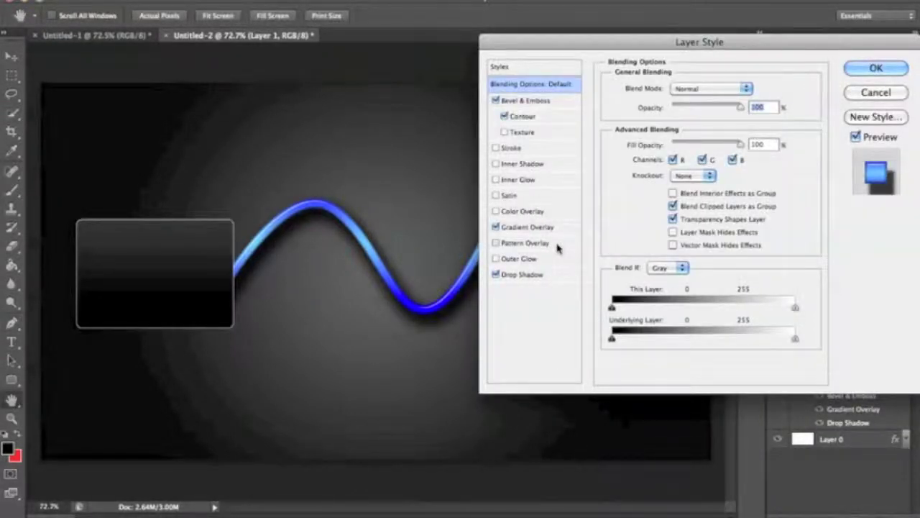
left_click(532, 243)
left_click_drag(686, 40, 760, 0)
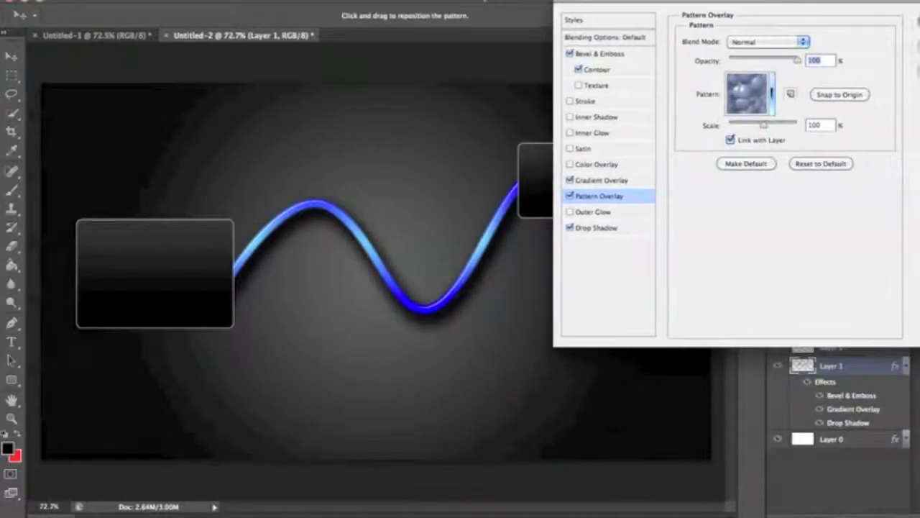
Lower the wire's Gradient Overlay opacity to about 75% so that the pattern shows through
left_click(642, 181)
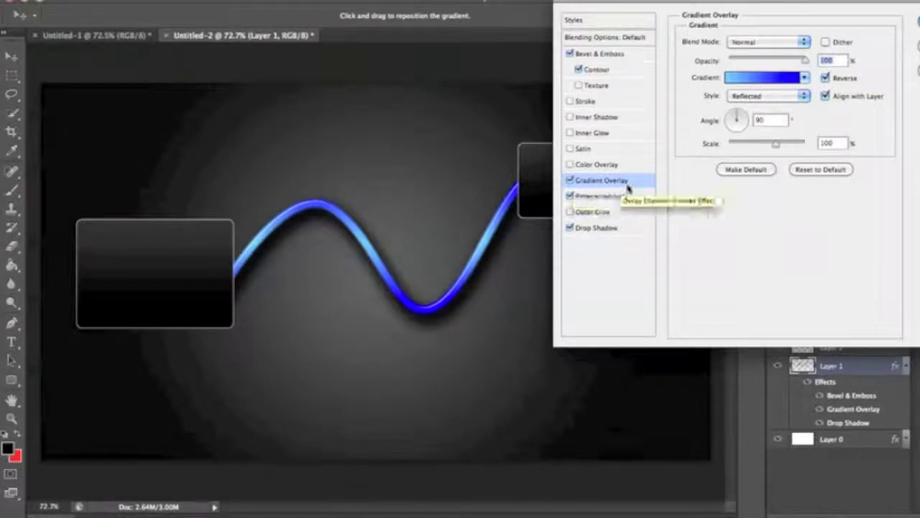
key("Down")
key("Down")
key("Down")
key("Down")
key("Down")
key("Down")
key("Down")
key("Down")
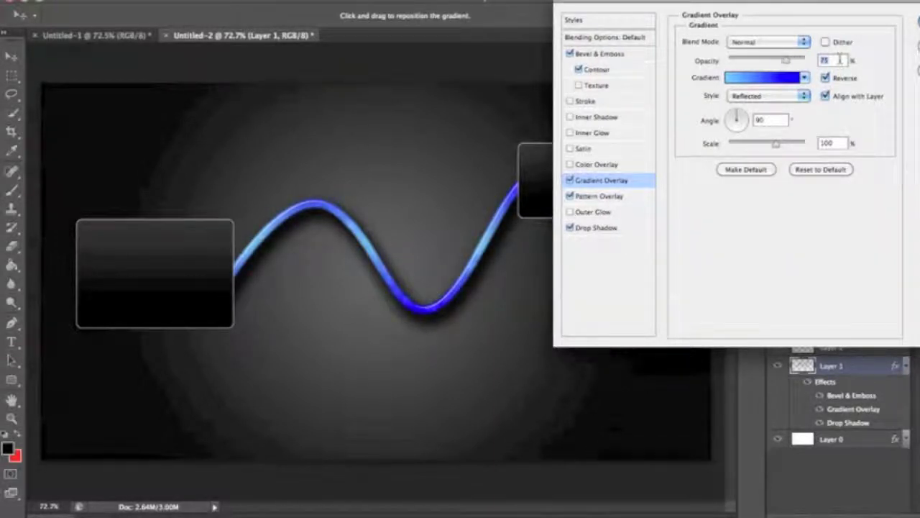
Choose the dark diagonal-striped pattern in the first swatch row for the Pattern Overlay and reduce its scale to about 41%
left_click(646, 197)
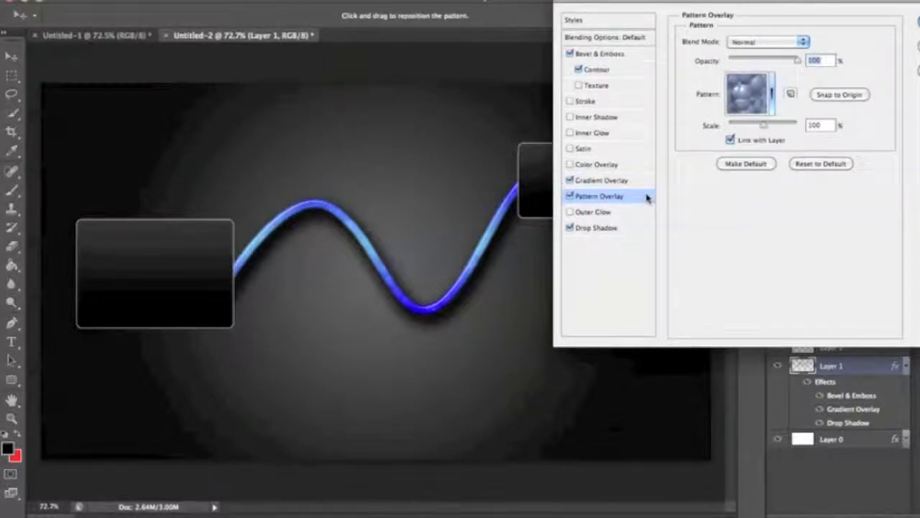
left_click(763, 98)
left_click(703, 159)
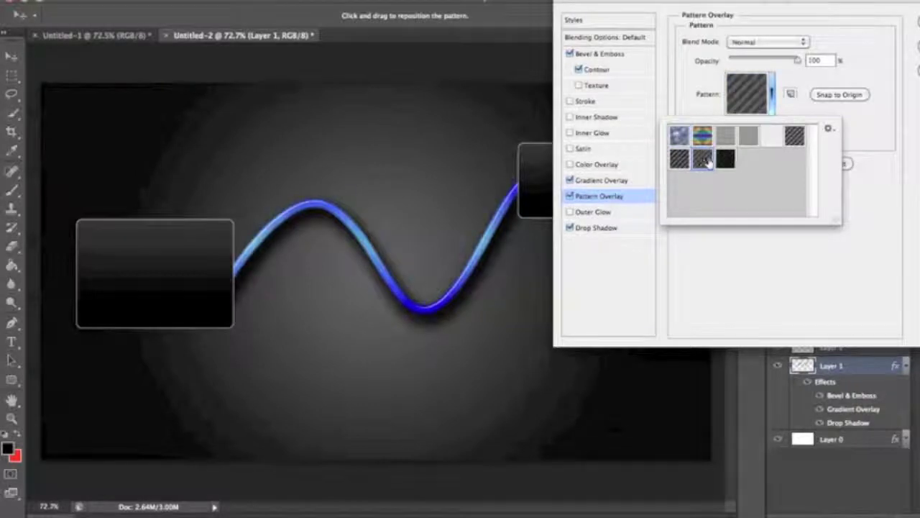
left_click(795, 137)
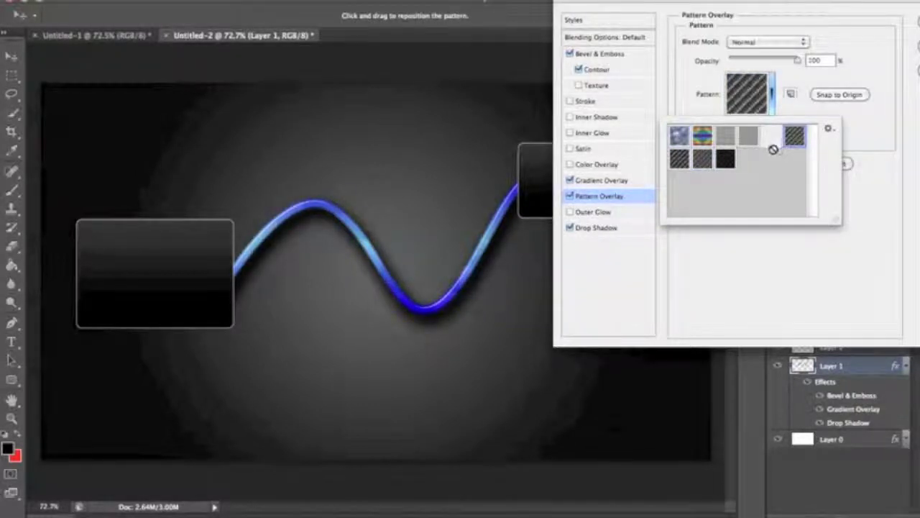
left_click(847, 111)
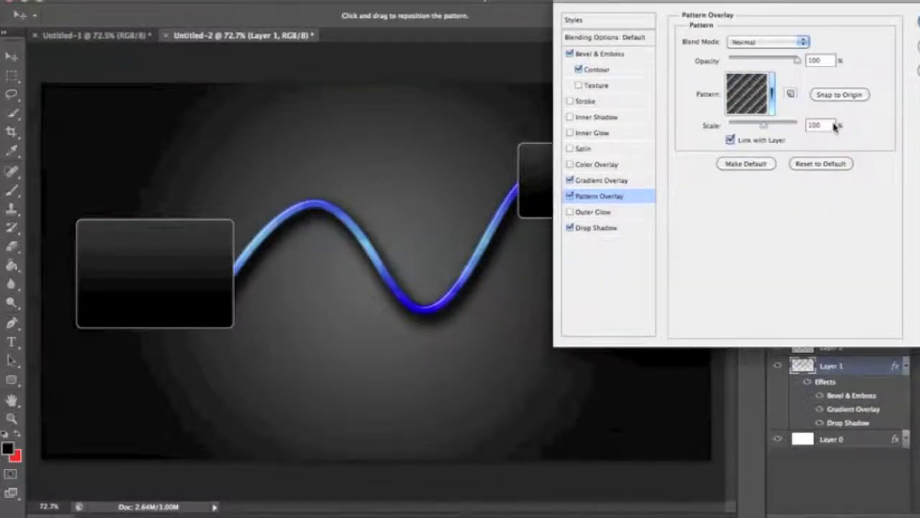
left_click_drag(765, 127, 744, 128)
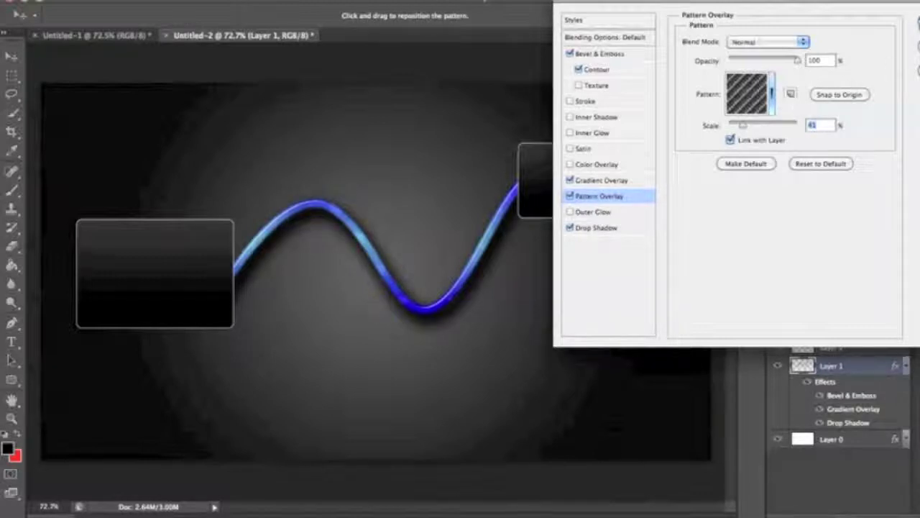
Reduce the wire's Gradient Overlay opacity to 50% and accept the layer style
left_click(651, 180)
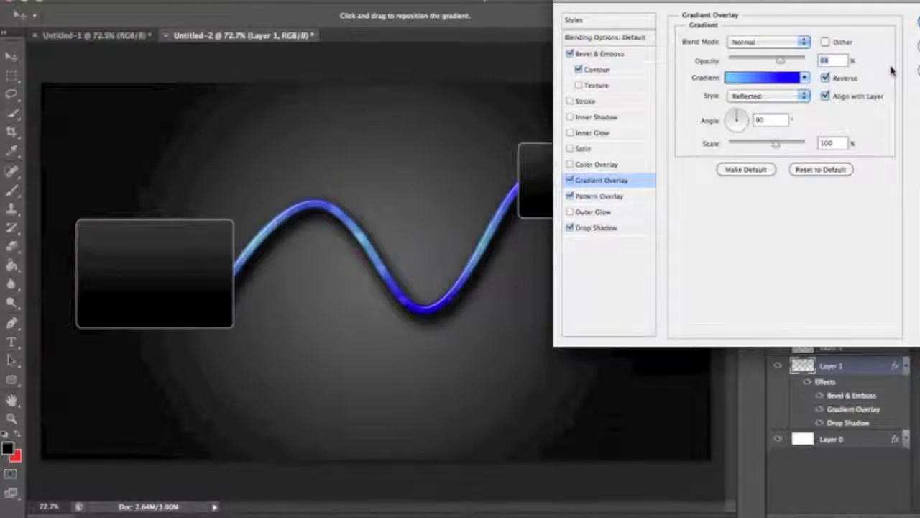
key("Down")
key("Down")
key("Down")
key("Down")
key("Down")
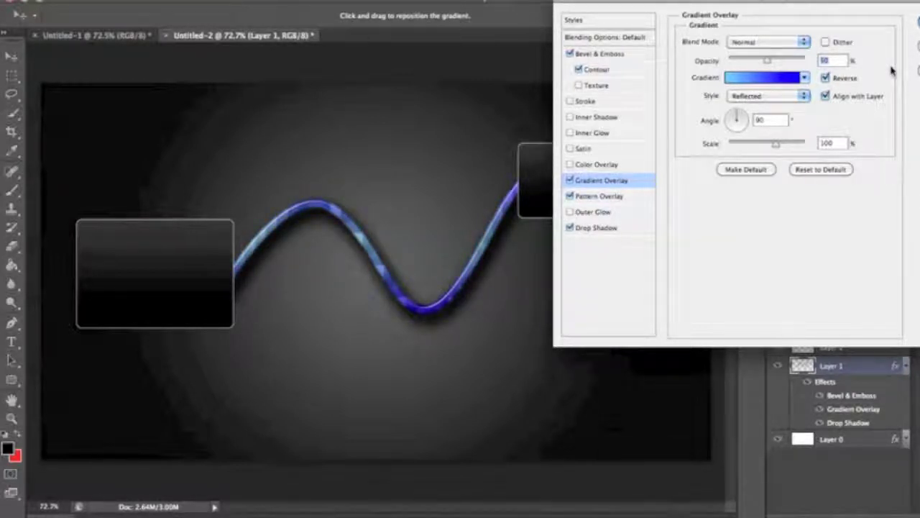
left_click(910, 23)
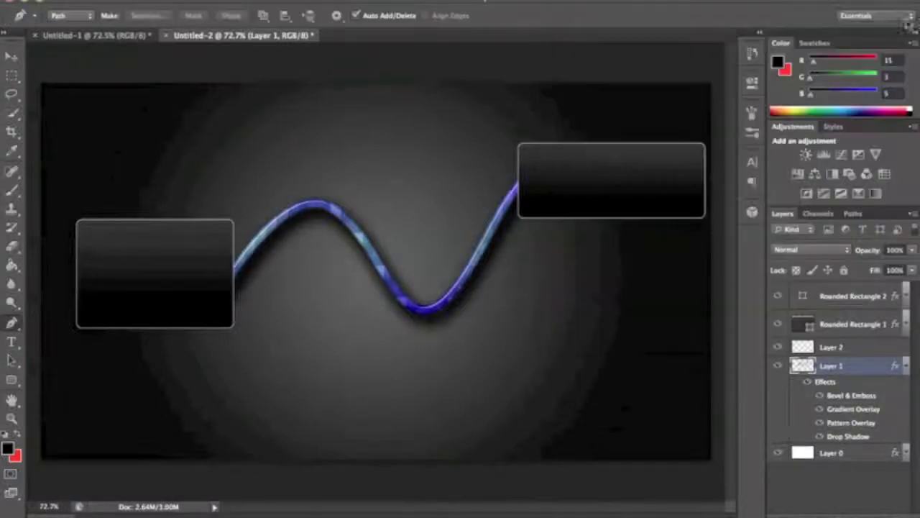
Collapse Layer 1's effects list and copy its layer style
left_click(907, 365)
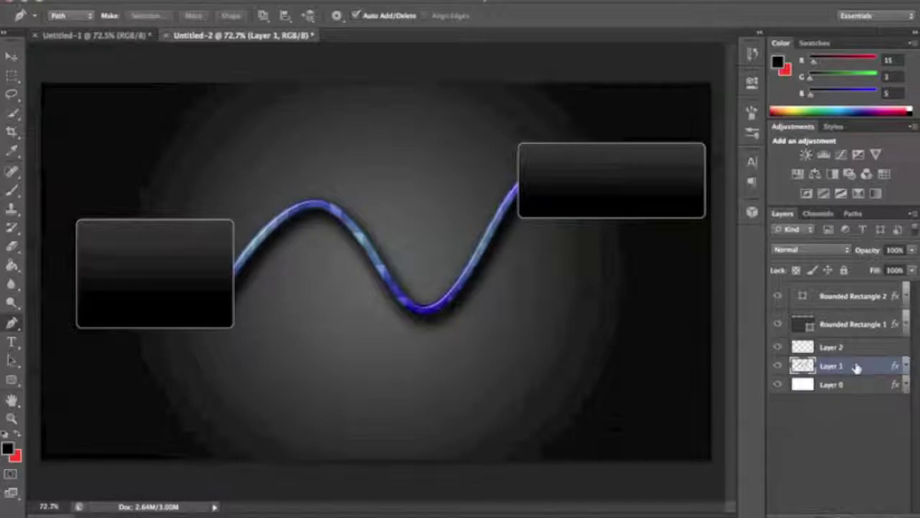
right_click(856, 367)
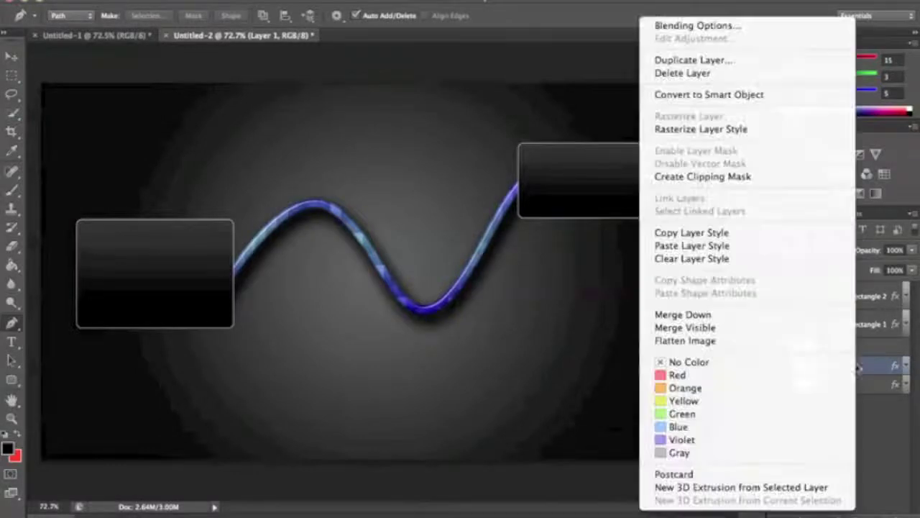
left_click(811, 236)
left_click(853, 351)
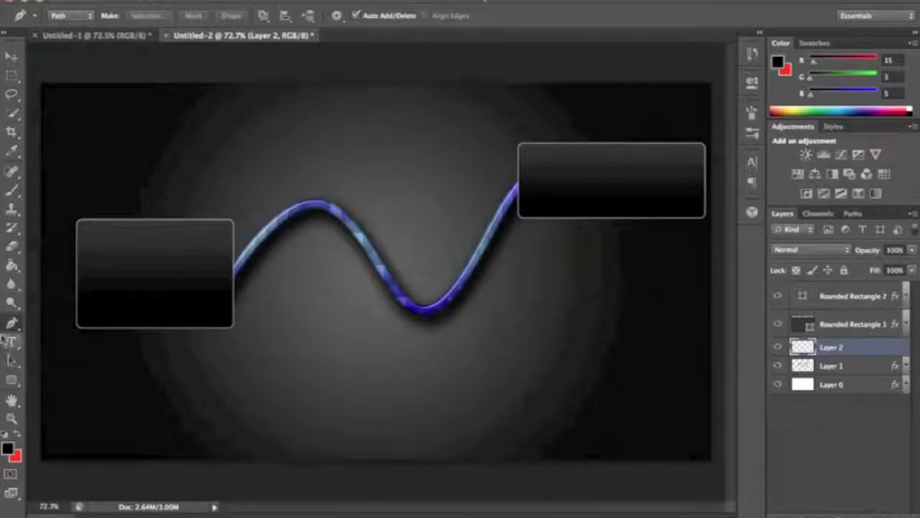
left_click(861, 368)
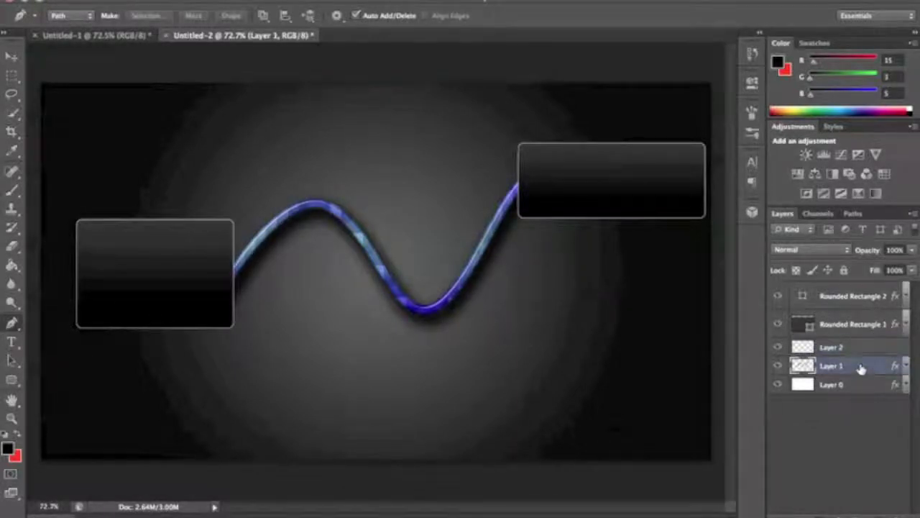
Draw a curvy open path on Layer 2 that dips, loops upward and runs from inside the left box into the right box
left_click(868, 349)
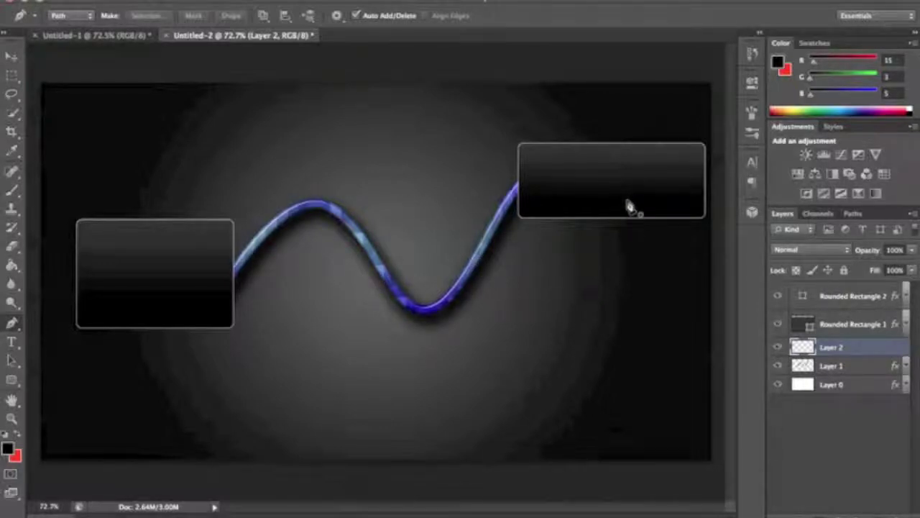
left_click(218, 237)
left_click_drag(333, 318, 328, 397)
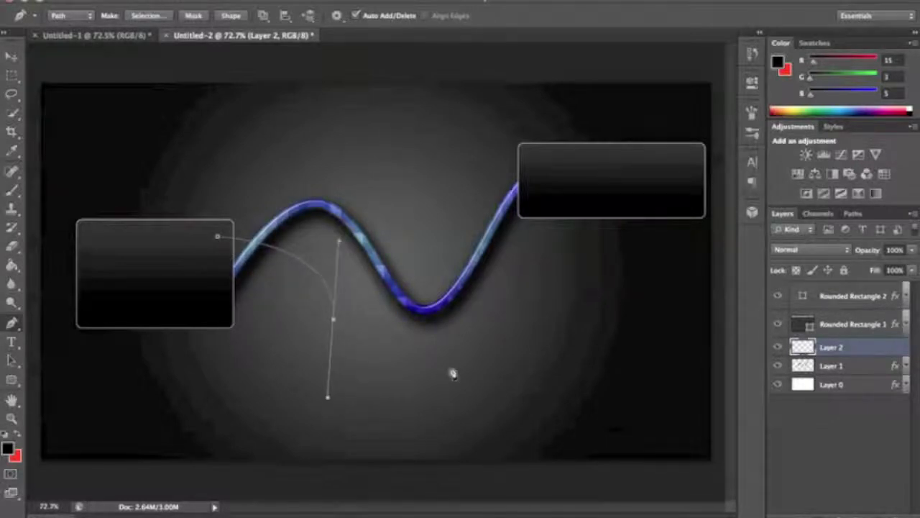
left_click_drag(408, 208, 378, 160)
left_click_drag(477, 159, 590, 167)
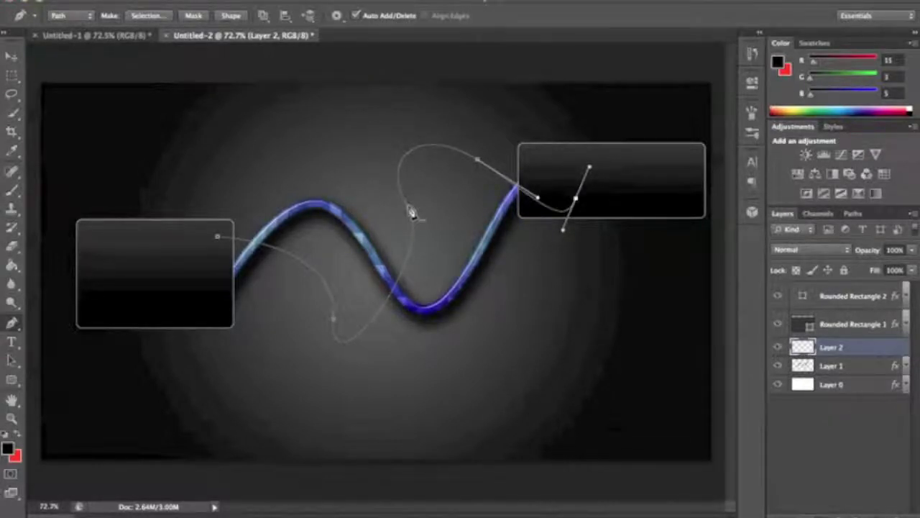
Stroke the new path on Layer 2 with the Brush and Simulate Pressure on, and dismiss the path outline
right_click(413, 211)
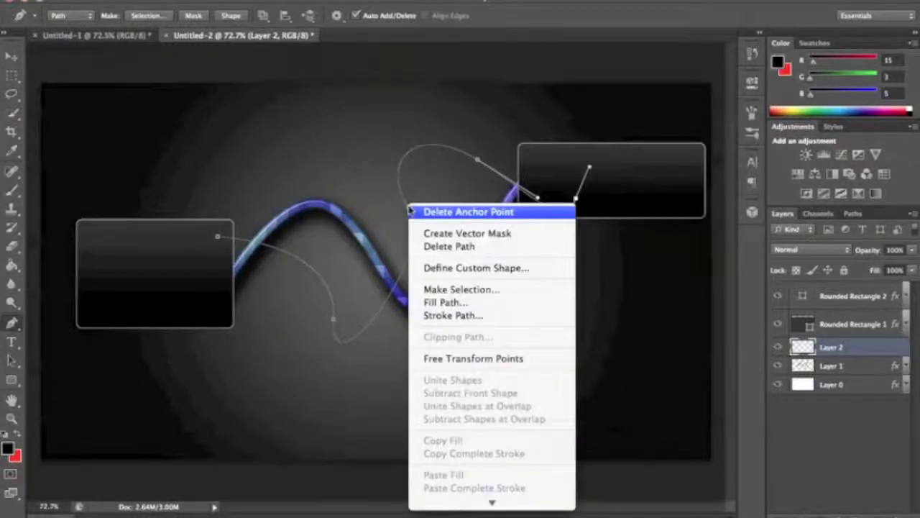
left_click(465, 317)
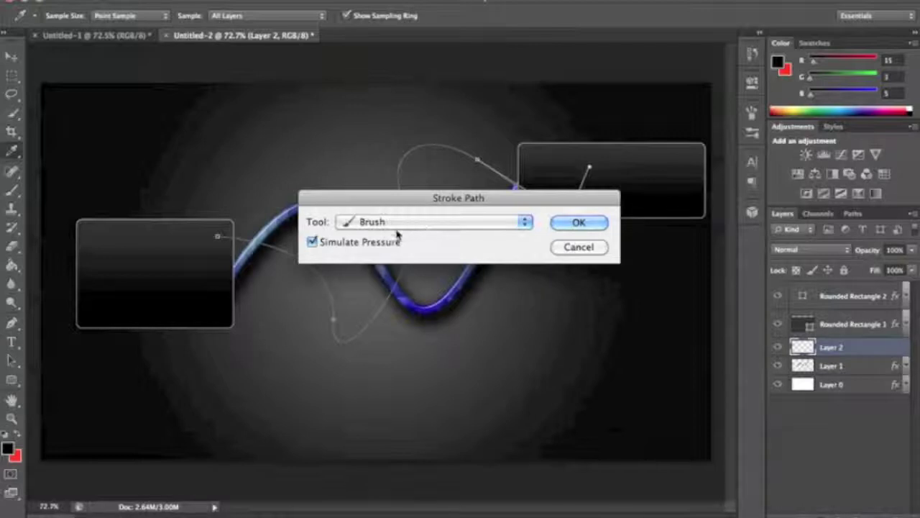
left_click(386, 225)
left_click(387, 221)
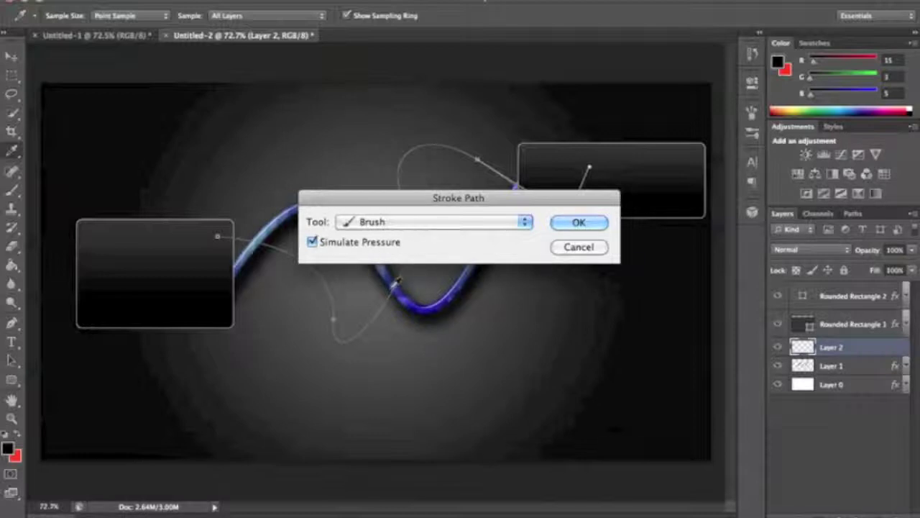
left_click(603, 223)
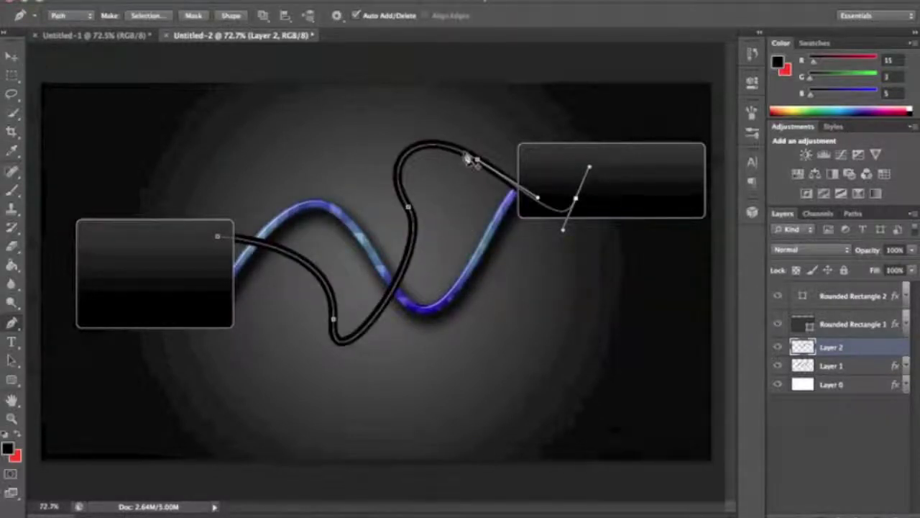
key("Return")
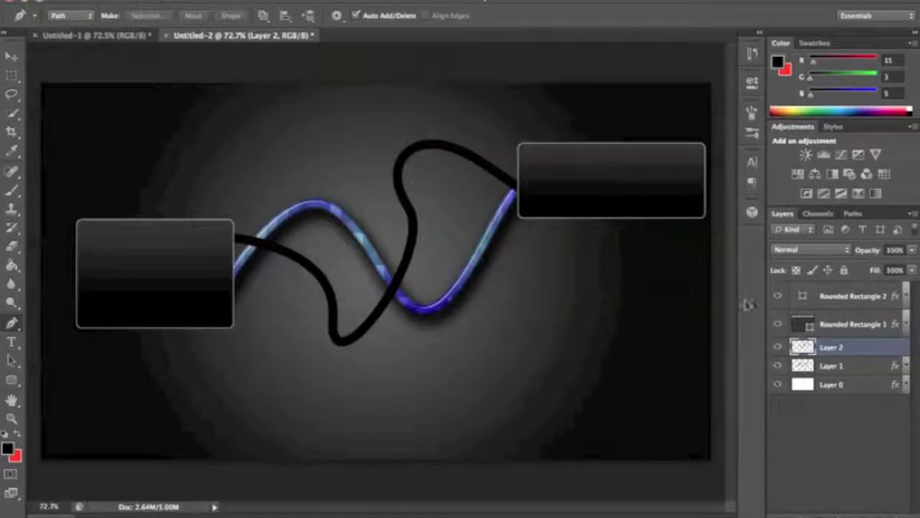
Paste the copied layer style onto Layer 2 and collapse its effects list
right_click(890, 354)
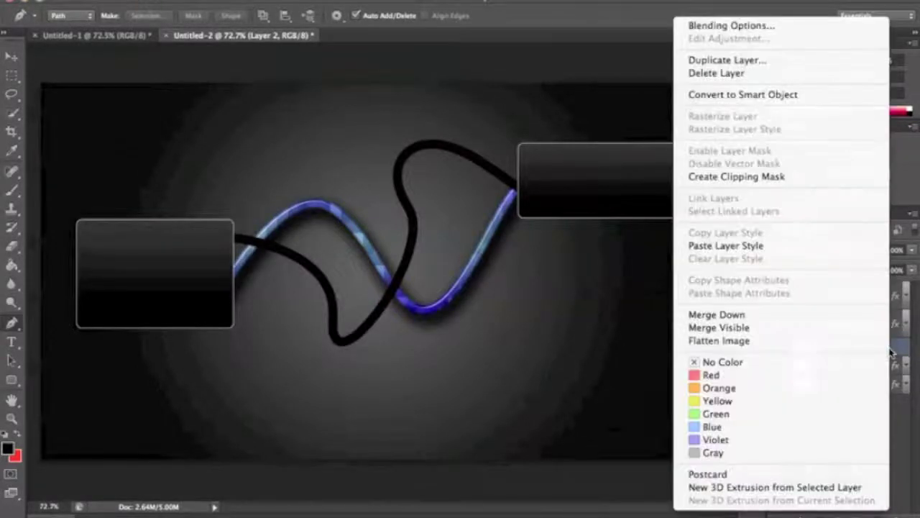
left_click(830, 250)
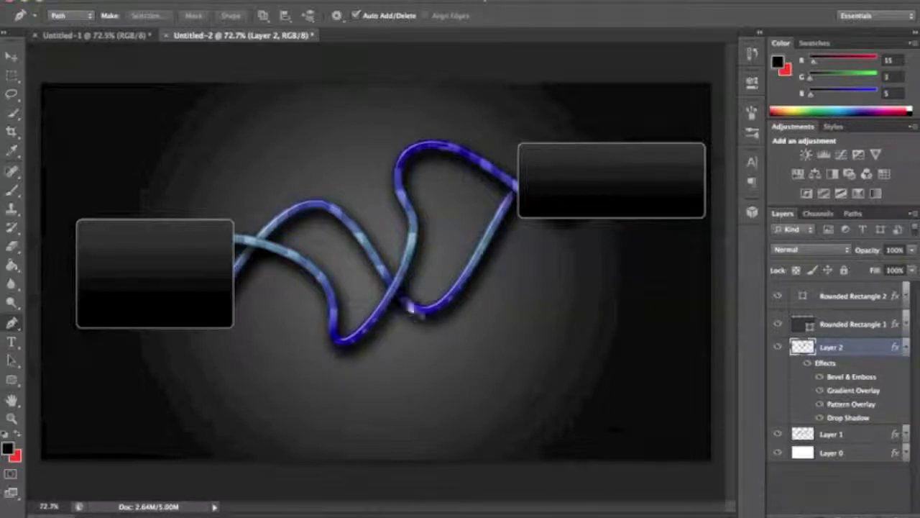
left_click(906, 348)
Recolor the dark blue stop of Layer 2's Gradient Overlay gradient to magenta ea00ff
double_click(877, 351)
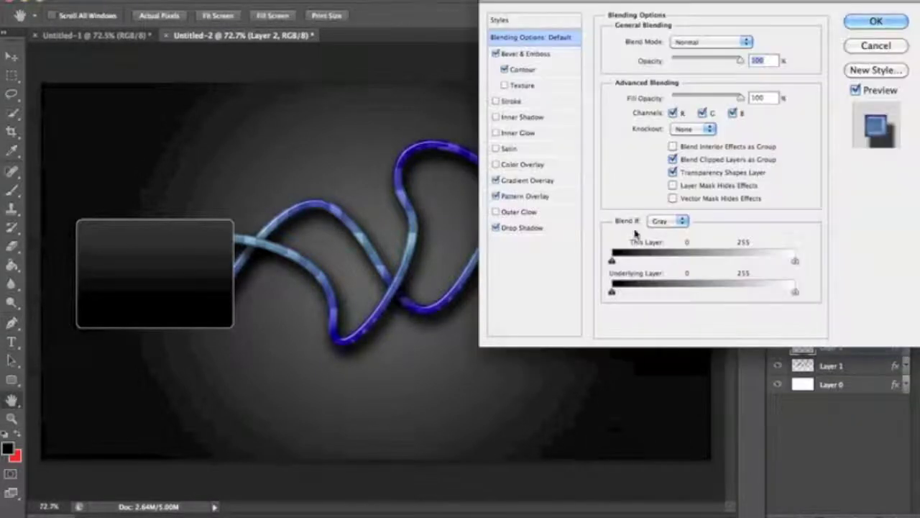
left_click(563, 180)
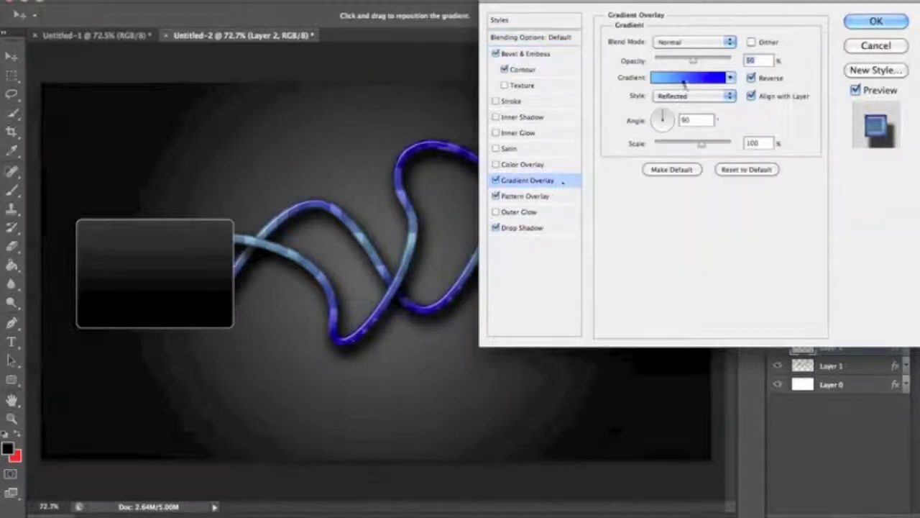
left_click_drag(767, 6, 854, 3)
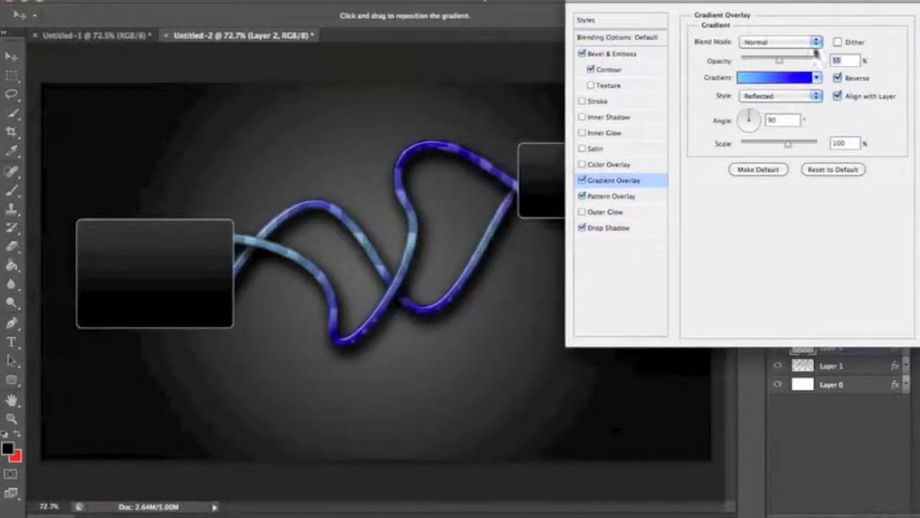
left_click(791, 77)
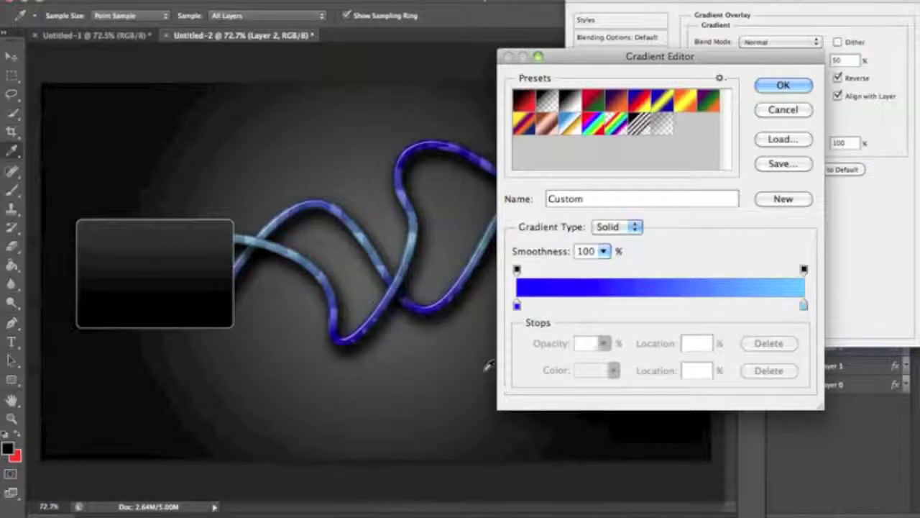
left_click(516, 306)
left_click(589, 370)
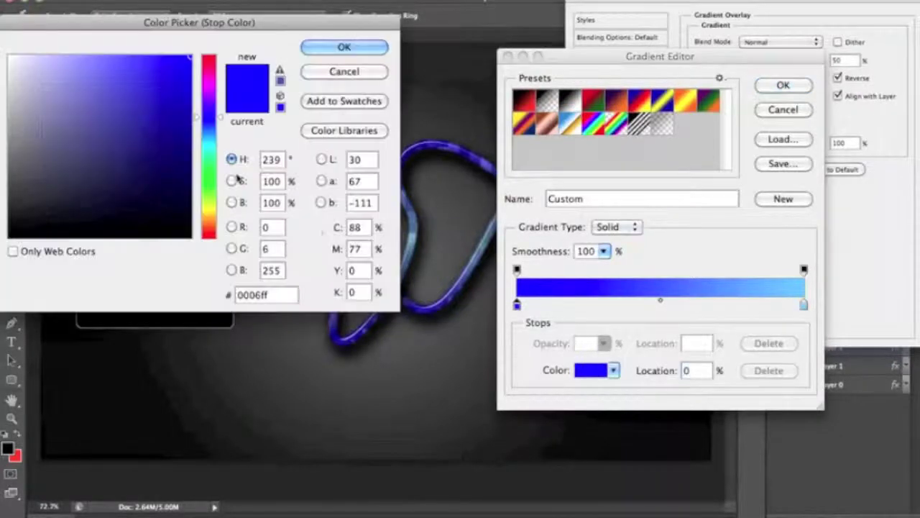
left_click_drag(207, 115, 209, 85)
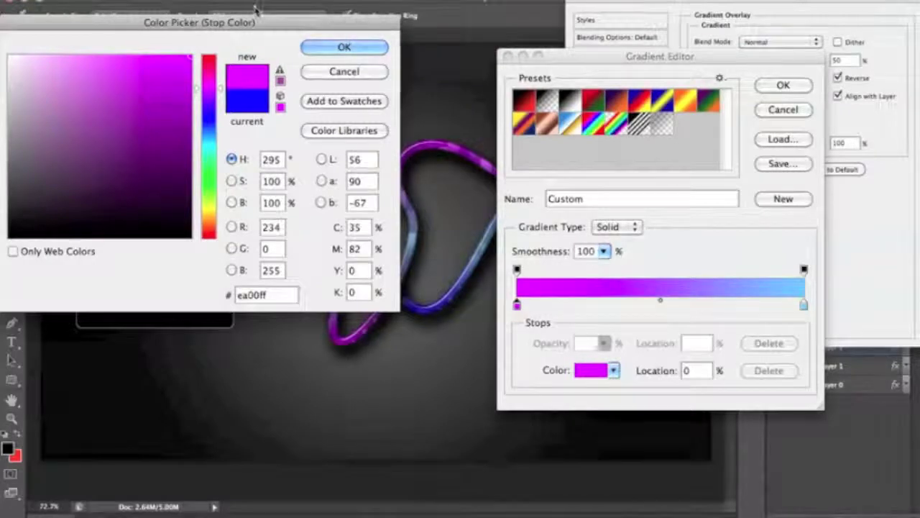
left_click(335, 47)
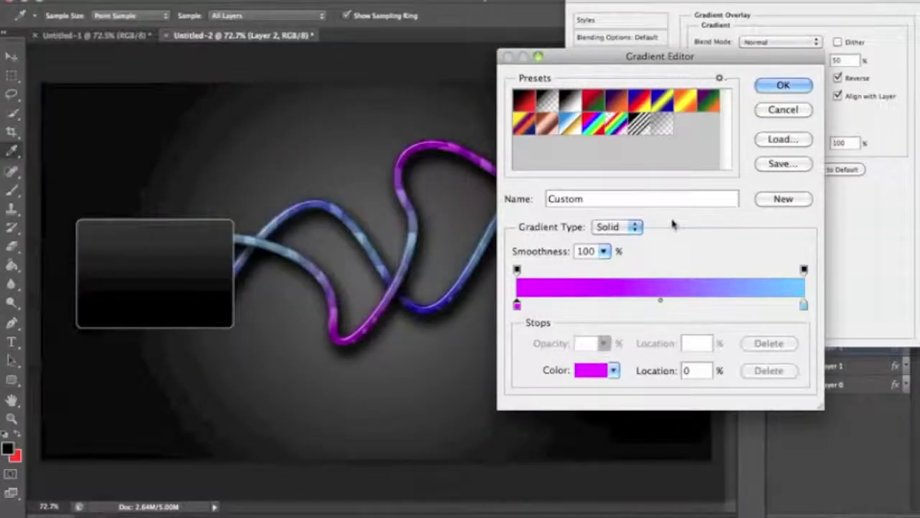
Recolor the light blue stop at location 100% to violet 6d00d2 and accept the edited gradient
left_click(804, 306)
left_click(592, 370)
left_click_drag(208, 105, 192, 88)
left_click(174, 89)
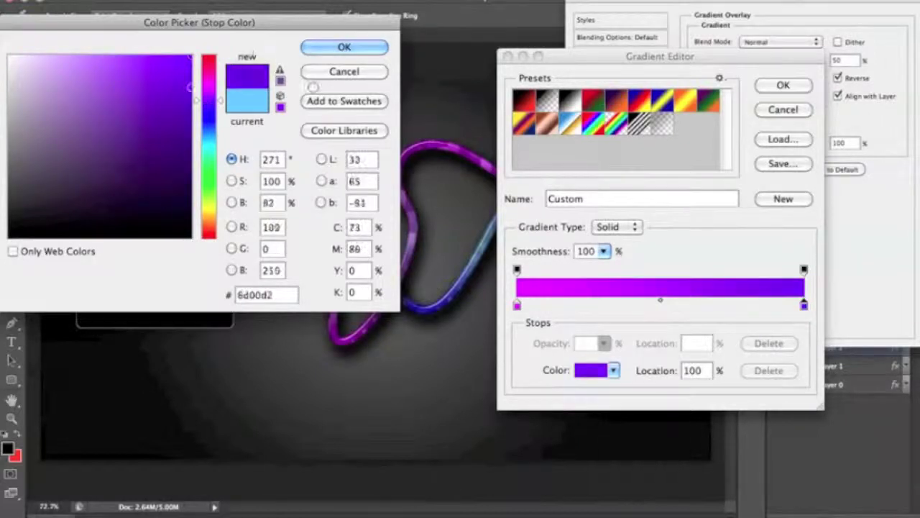
left_click(316, 46)
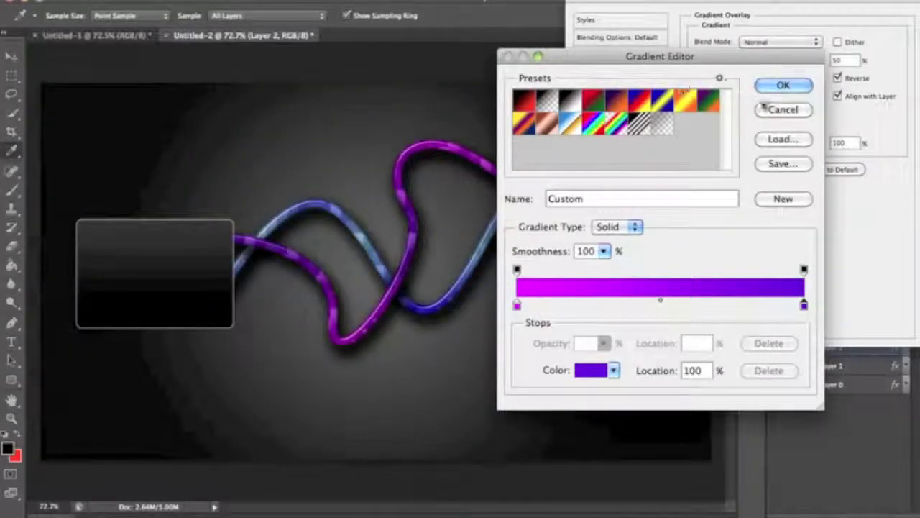
left_click(784, 85)
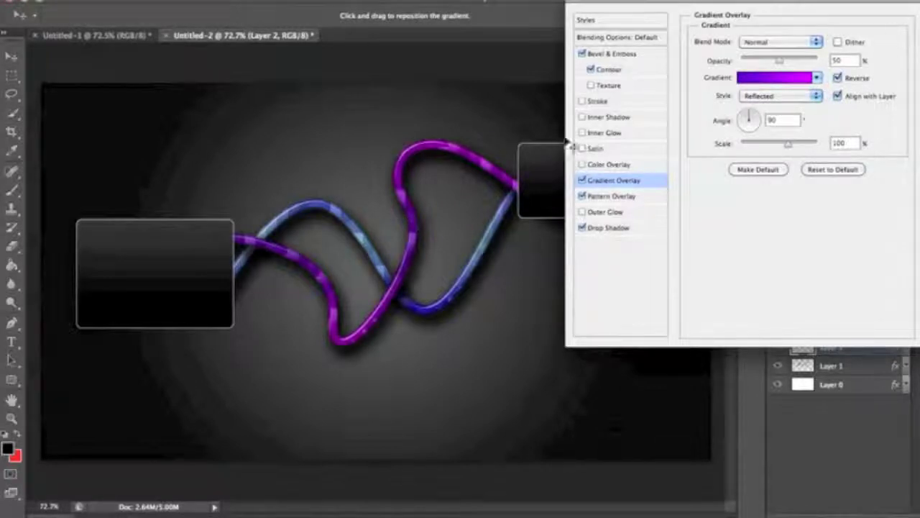
Choose the second swatch in the second row for Layer 2's Pattern Overlay, reduce its scale and accept the layer style
left_click(648, 202)
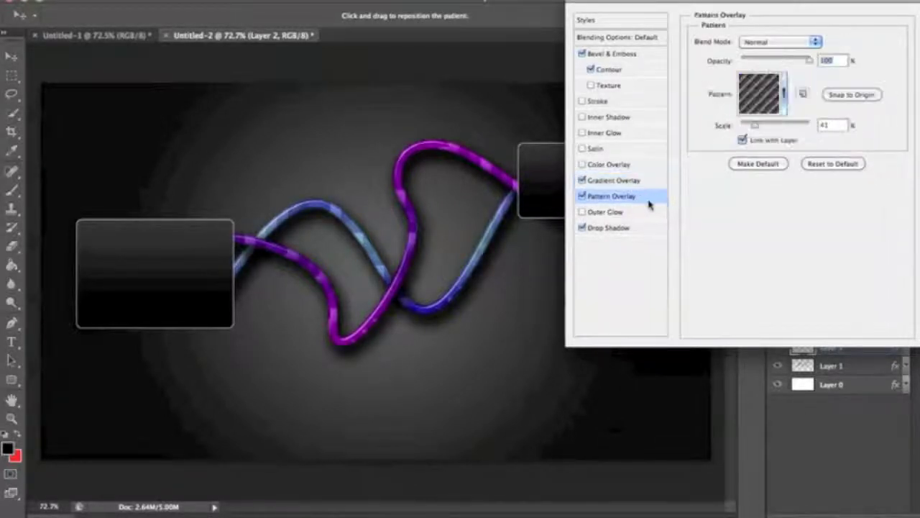
left_click(782, 106)
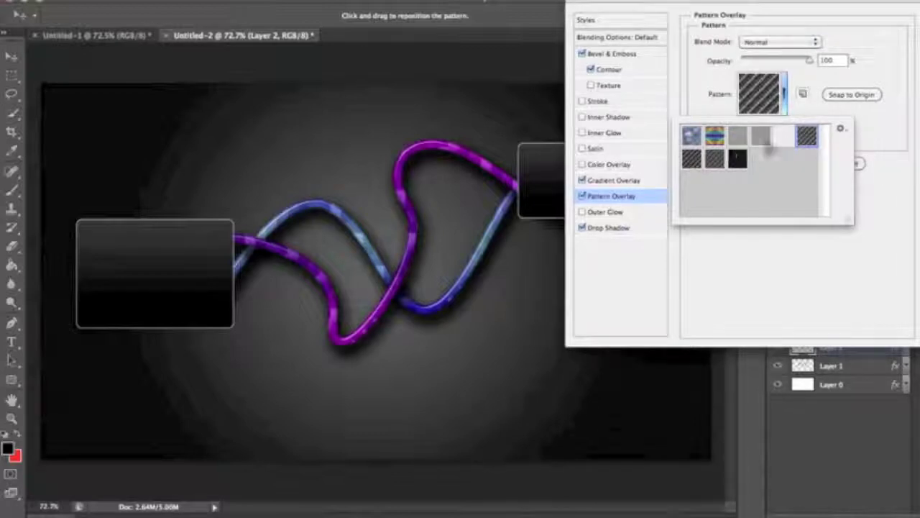
left_click(692, 160)
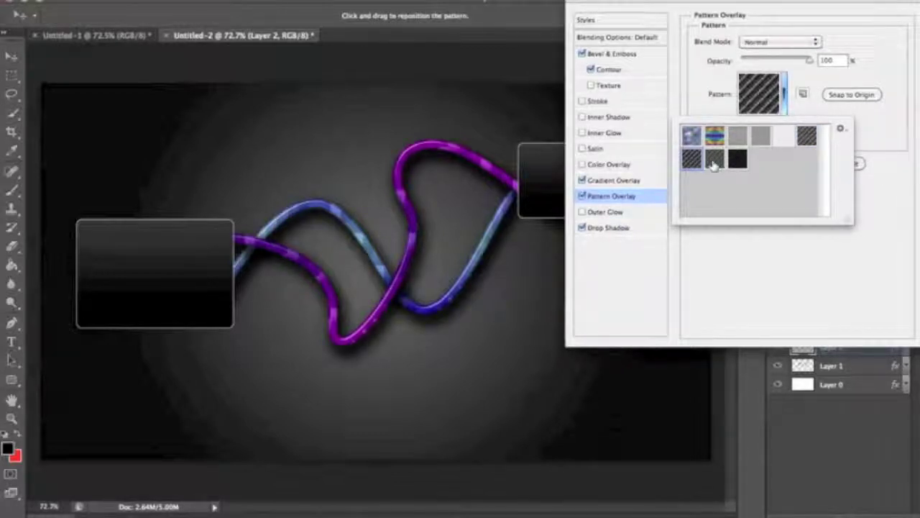
left_click(714, 161)
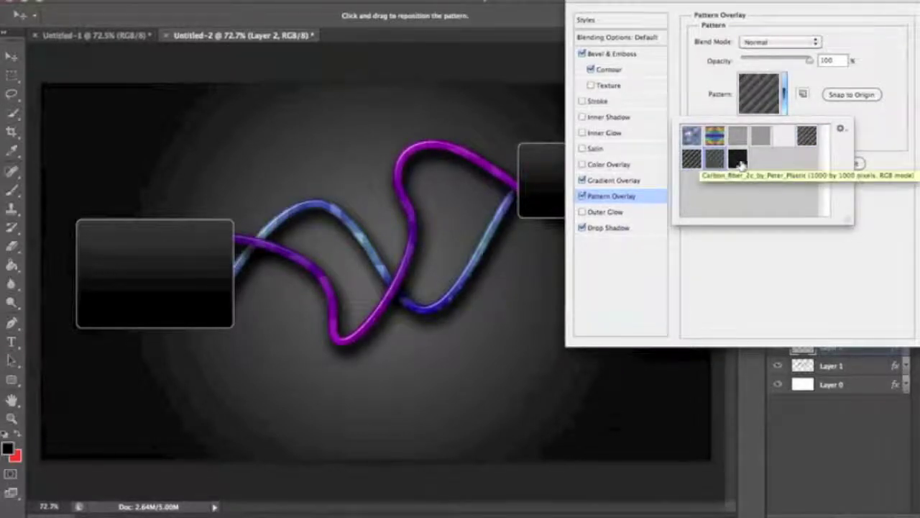
left_click(739, 159)
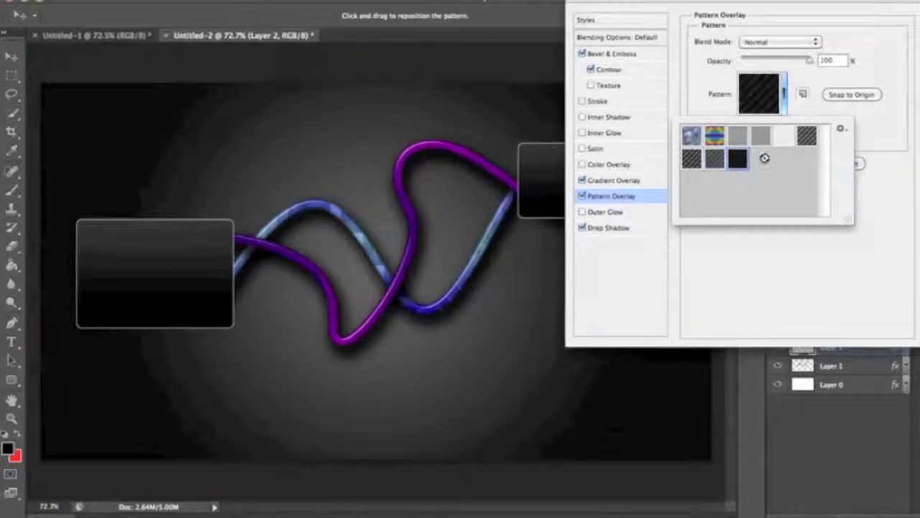
left_click(714, 160)
left_click(868, 158)
left_click_drag(768, 128, 748, 127)
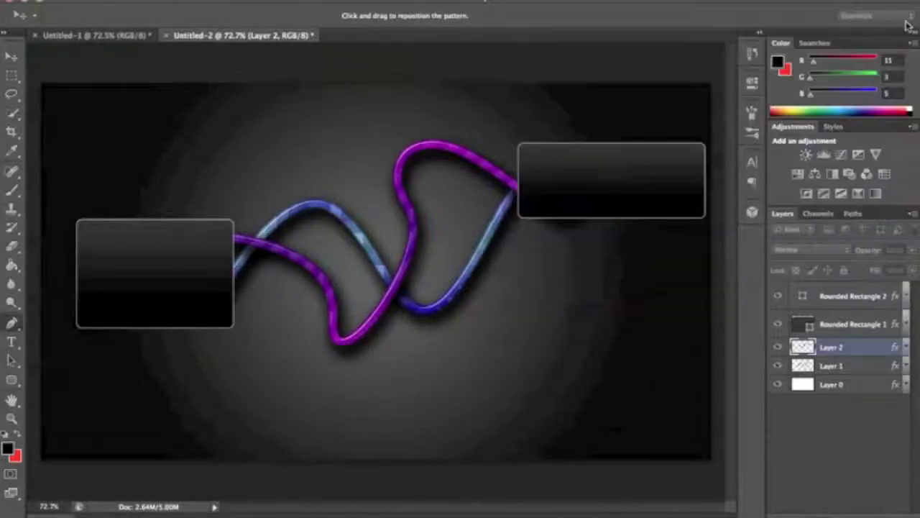
left_click(905, 23)
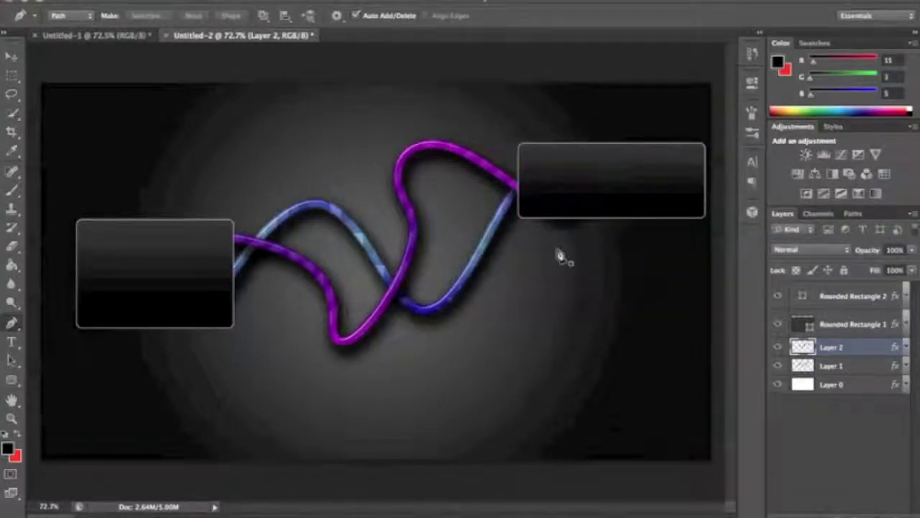
Move Rounded Rectangle 2 slightly straight down, keeping the purple wire's end hidden behind it
left_click(841, 296)
left_click_drag(649, 173, 649, 189)
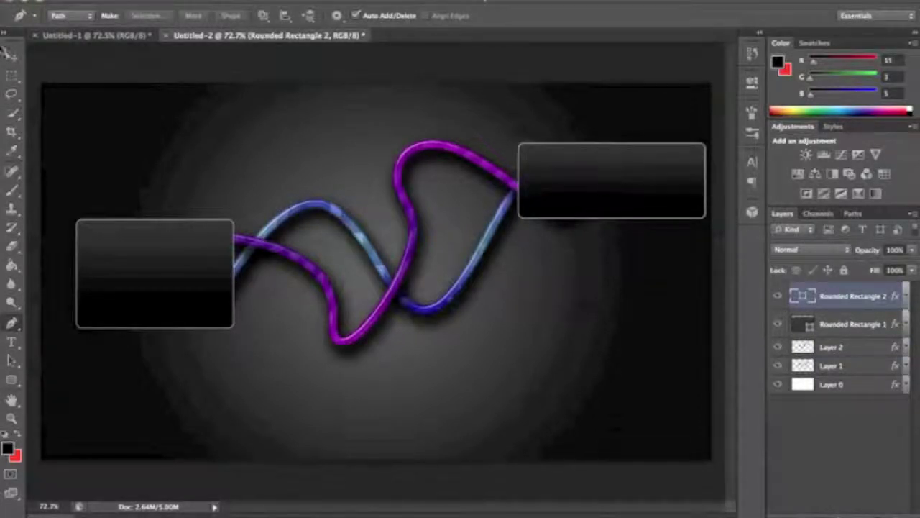
left_click(10, 56)
mouse_move(556, 191)
left_mouse_down()
mouse_move(557, 203)
mouse_move(555, 154)
mouse_move(558, 176)
left_mouse_up()
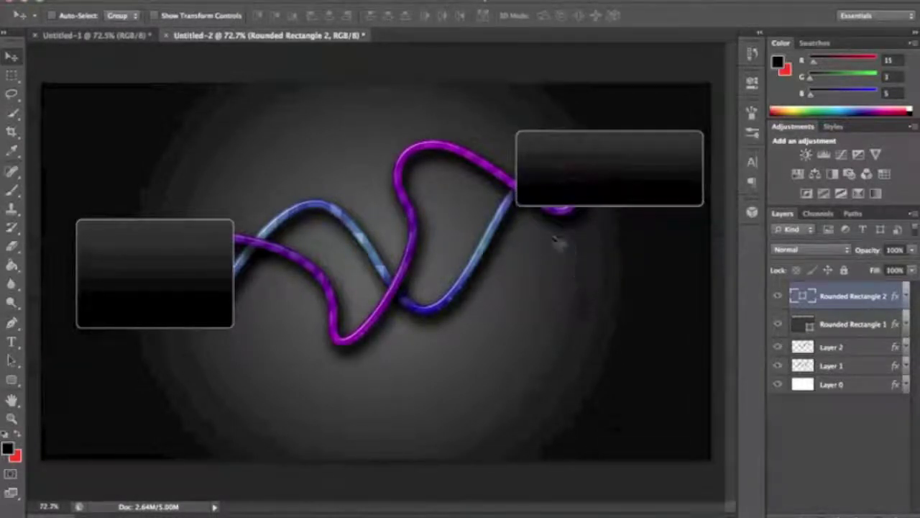
key("super+z")
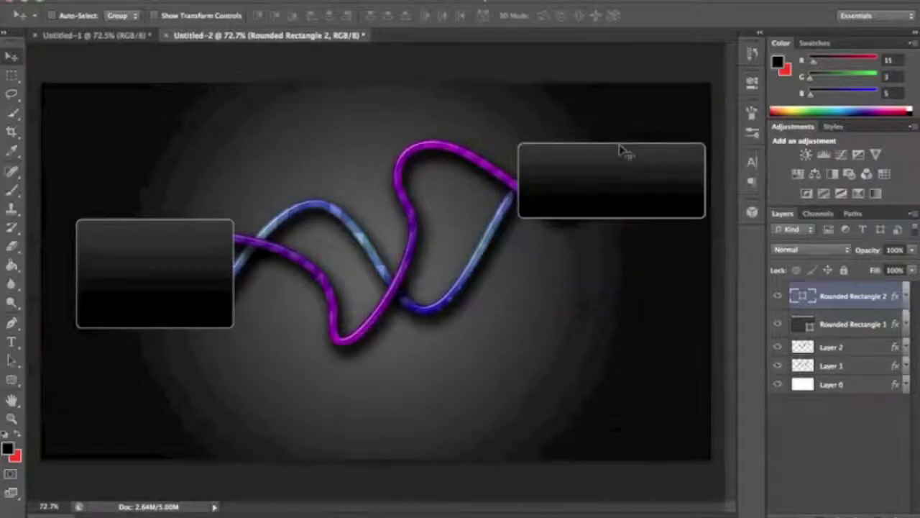
left_click_drag(610, 204, 610, 219)
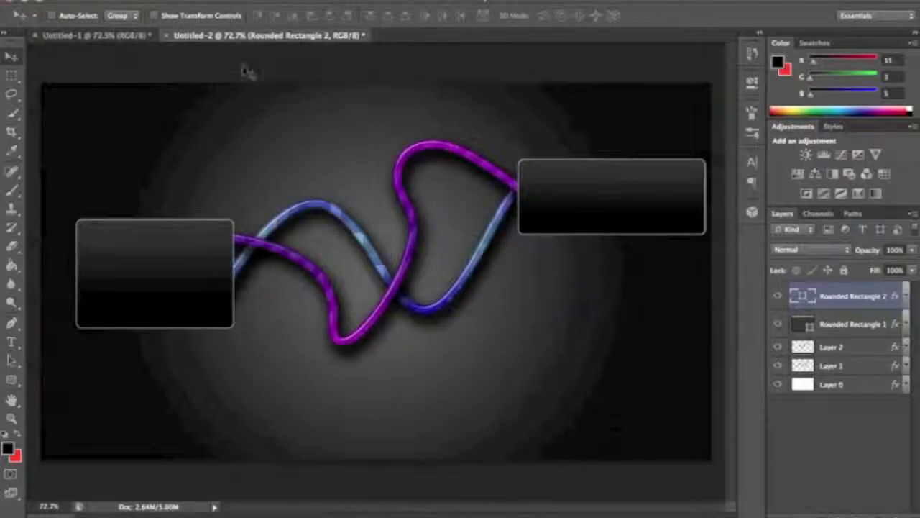
Look at the finished wire design in Untitled-1 for reference and return to Untitled-2
left_click(124, 36)
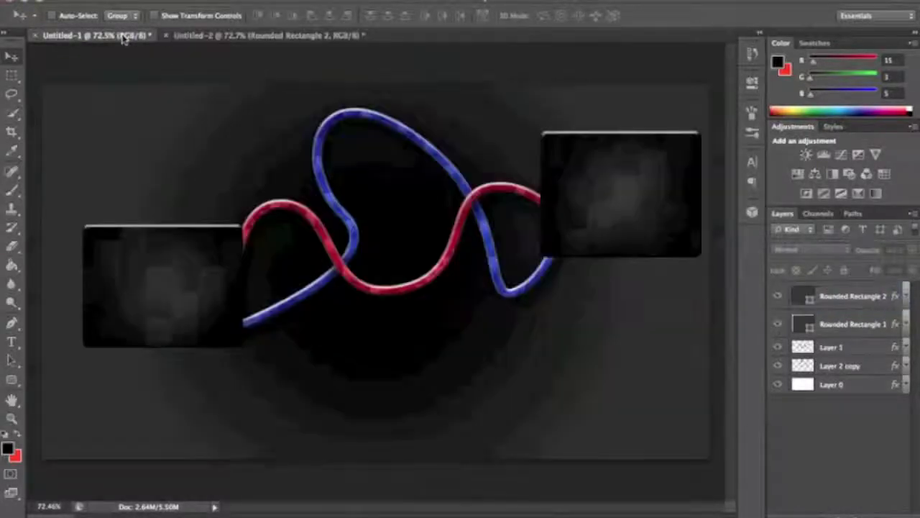
left_click(299, 37)
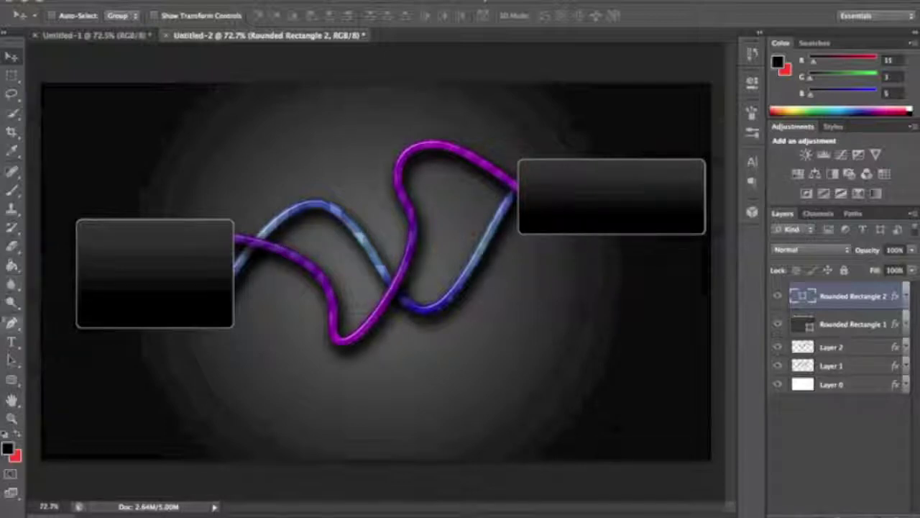
Erase the part of the purple wire on Layer 2 that crosses over the blue wire beside the left box
left_click(11, 245)
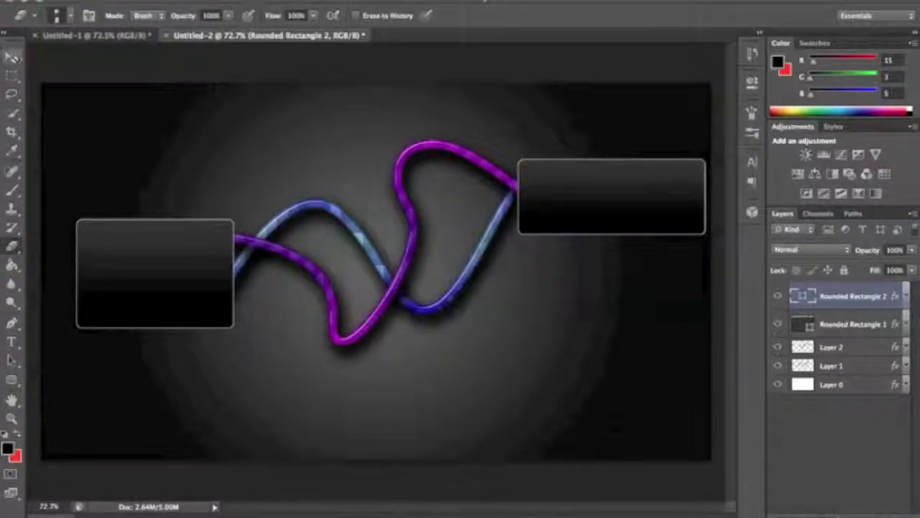
left_click(869, 349)
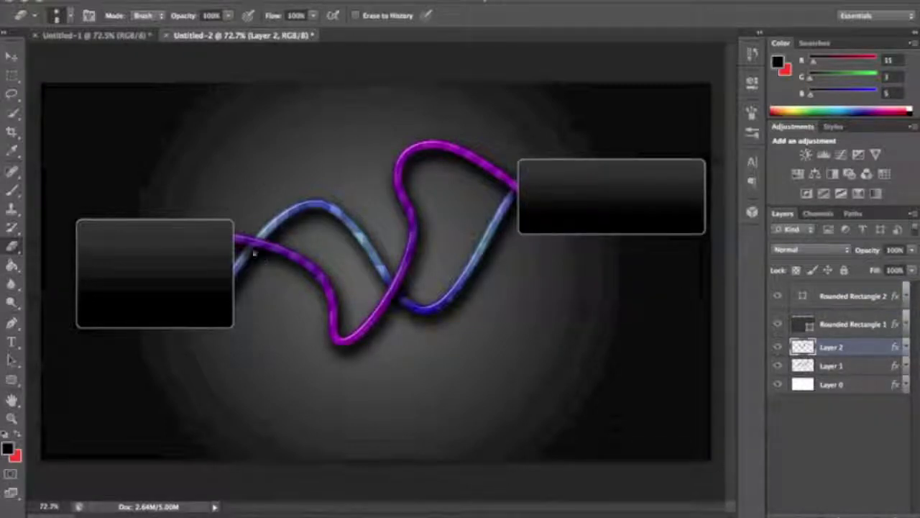
scroll(249, 251, "up", 10)
scroll(249, 251, "up", 2)
mouse_move(246, 250)
left_mouse_down()
mouse_move(317, 188)
mouse_move(338, 156)
mouse_move(328, 150)
mouse_move(258, 229)
mouse_move(328, 185)
mouse_move(359, 131)
mouse_move(441, 141)
mouse_move(332, 234)
mouse_move(384, 155)
mouse_move(292, 257)
mouse_move(351, 225)
mouse_move(421, 153)
mouse_move(339, 252)
left_mouse_up()
scroll(338, 251, "down", 5)
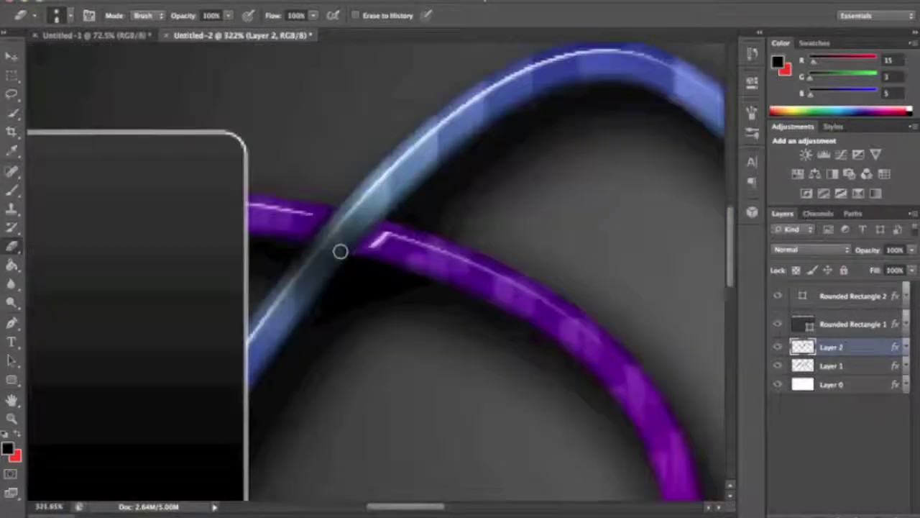
scroll(340, 251, "down", 5)
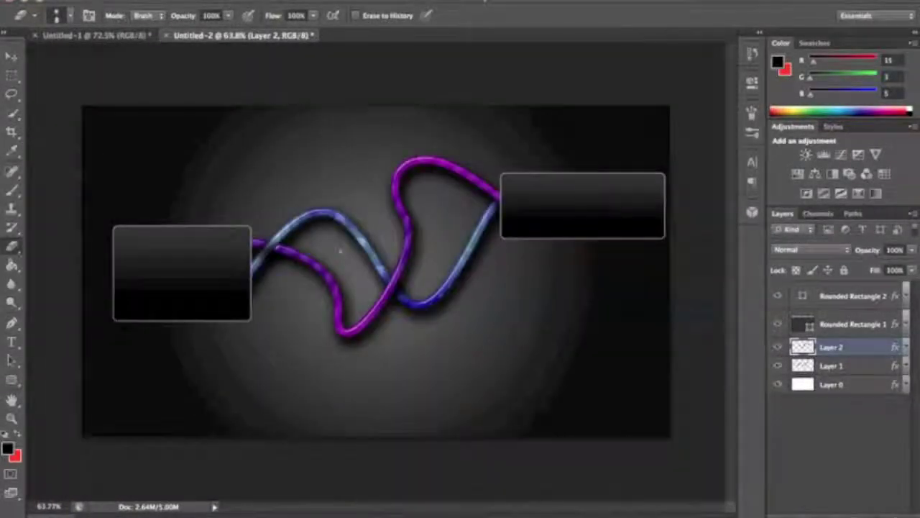
Clean up the erased gap's edges on Layer 2 along the blue wire, so the blue wire passes over the purple one
scroll(269, 247, "up", 5)
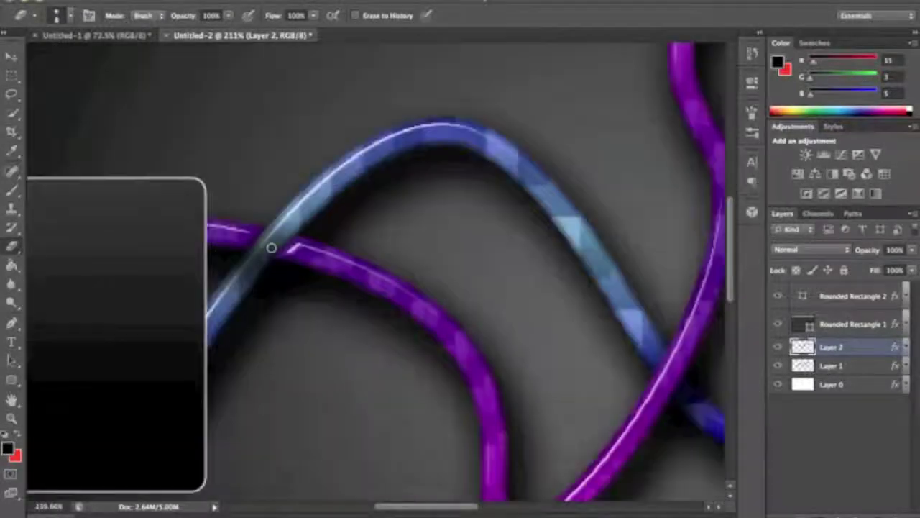
scroll(283, 242, "up", 4)
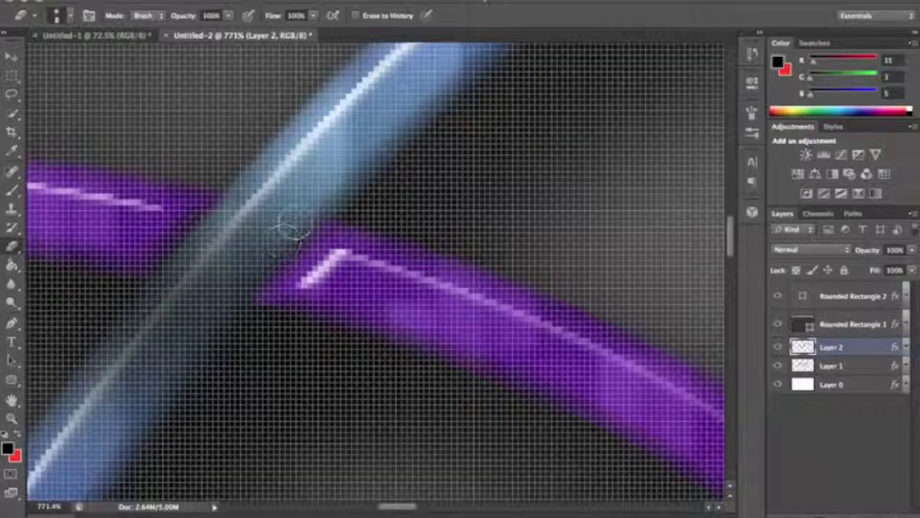
mouse_move(307, 221)
left_mouse_down()
mouse_move(259, 277)
mouse_move(249, 309)
mouse_move(270, 272)
mouse_move(266, 233)
mouse_move(237, 206)
mouse_move(182, 268)
left_mouse_up()
scroll(182, 269, "down", 10)
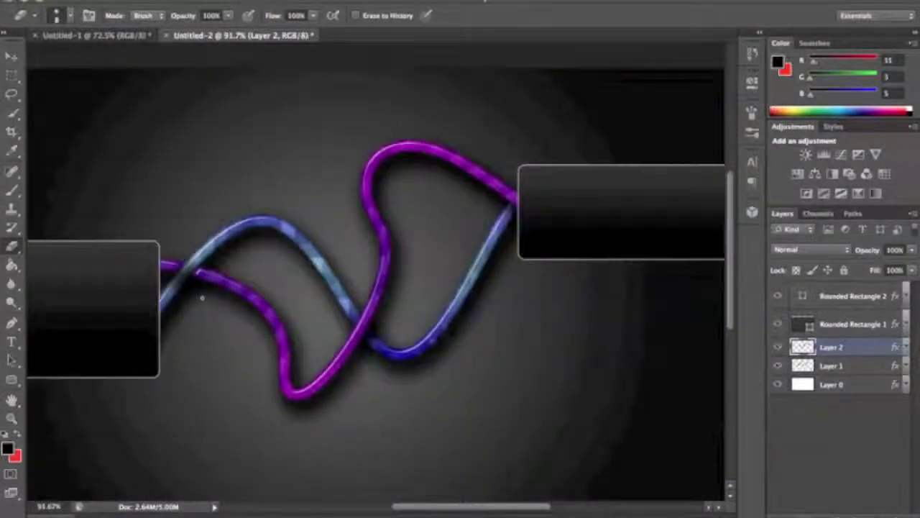
scroll(181, 284, "down", 2)
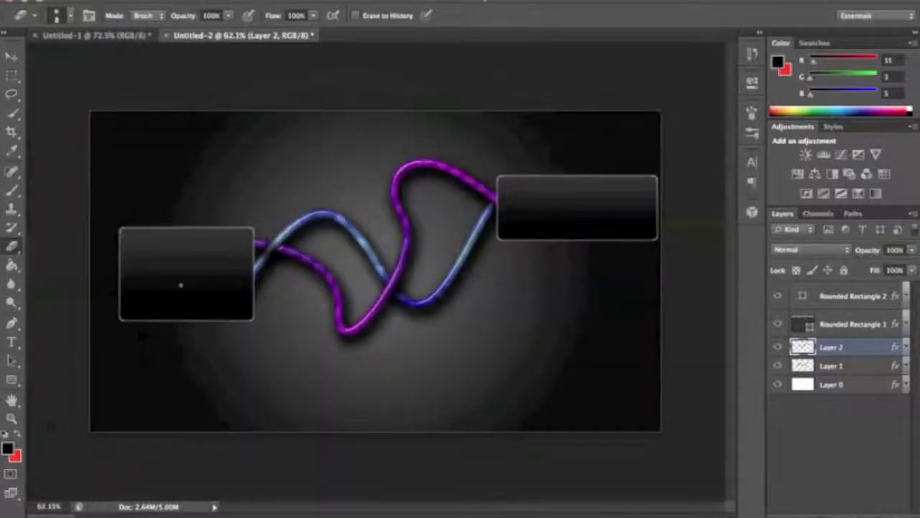
scroll(269, 257, "up", 4)
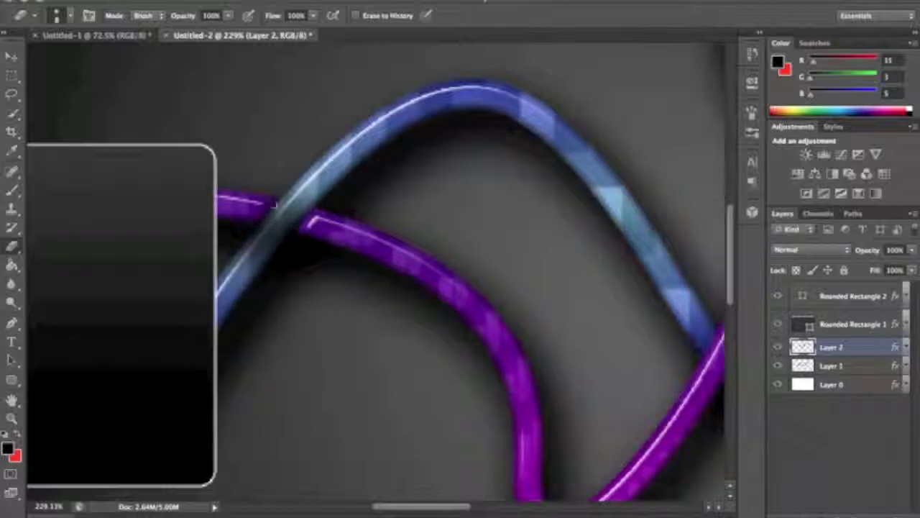
scroll(339, 232, "right", 5)
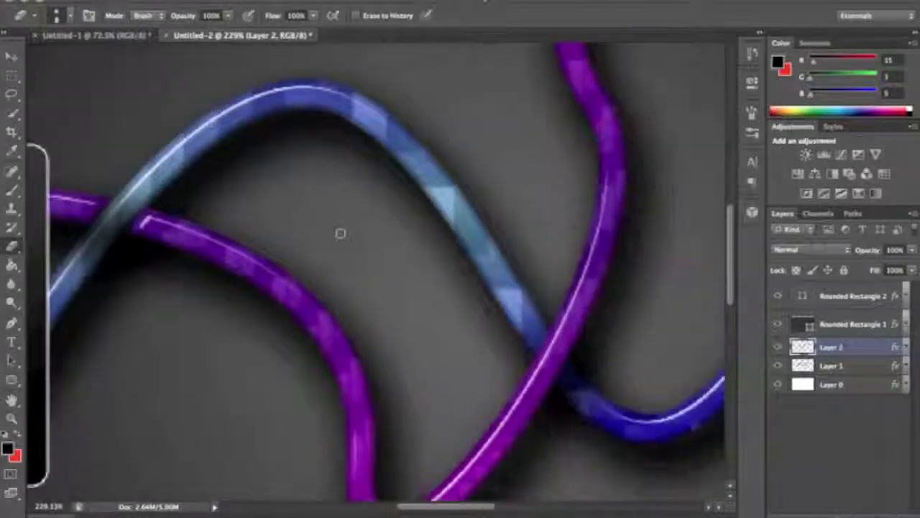
scroll(575, 355, "down", 2)
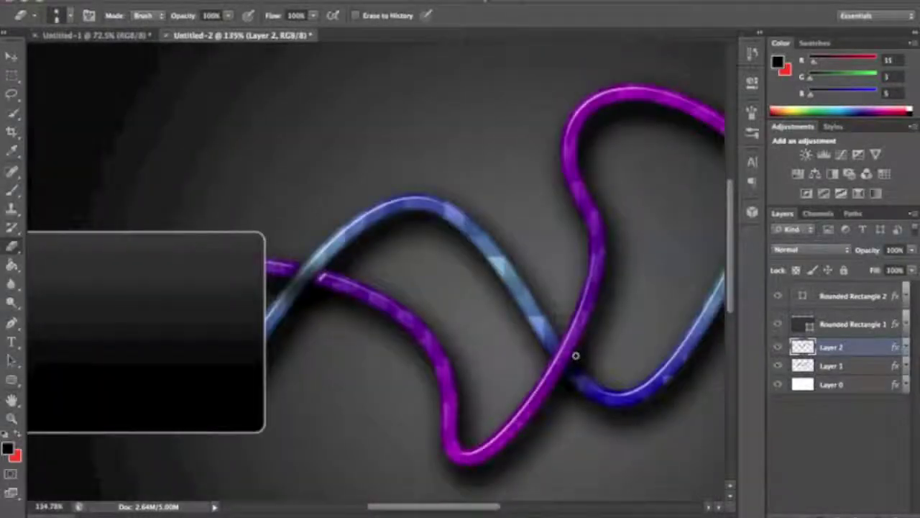
scroll(576, 355, "down", 1)
scroll(575, 355, "down", 1)
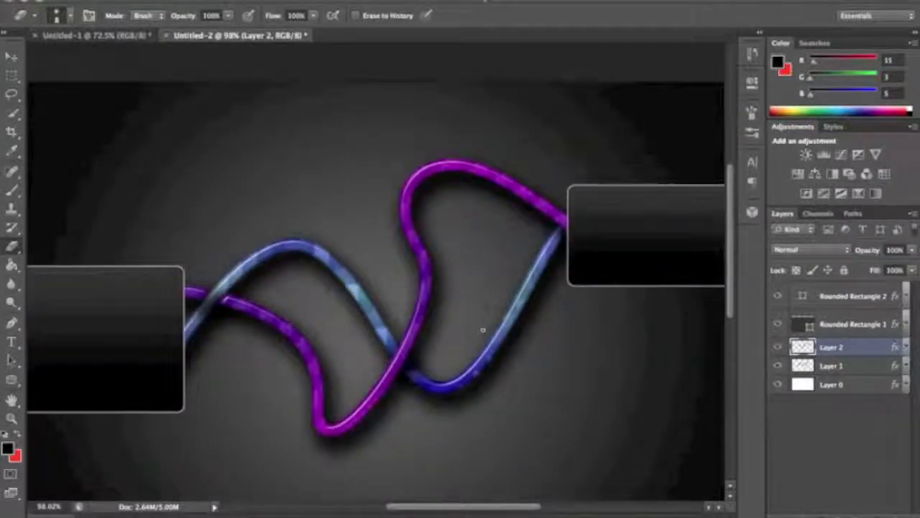
Review Layer 2's Gradient Overlay settings, keeping Color Overlay off, and accept the layer style
double_click(871, 348)
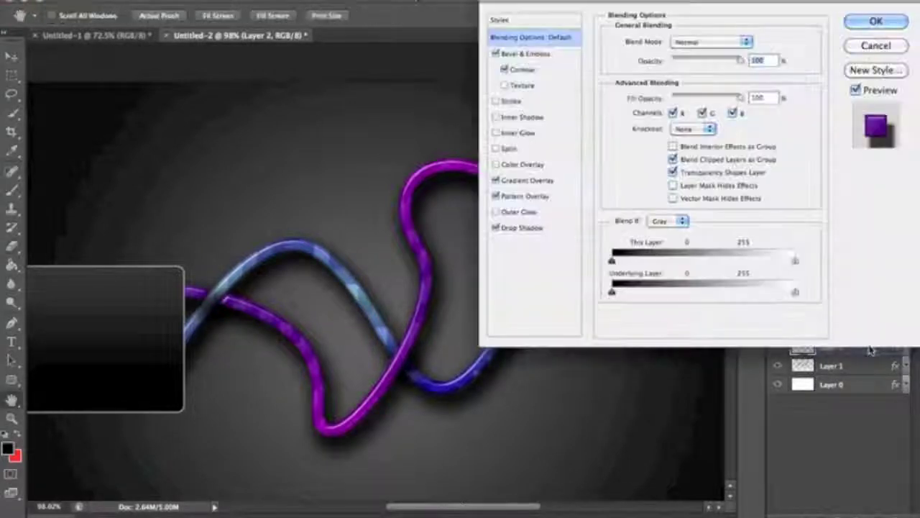
left_click(559, 167)
left_click(559, 181)
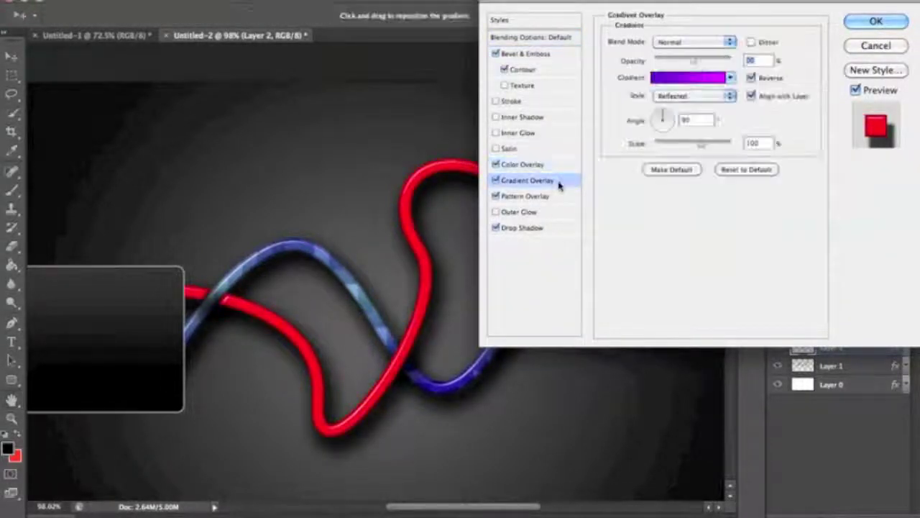
left_click(496, 165)
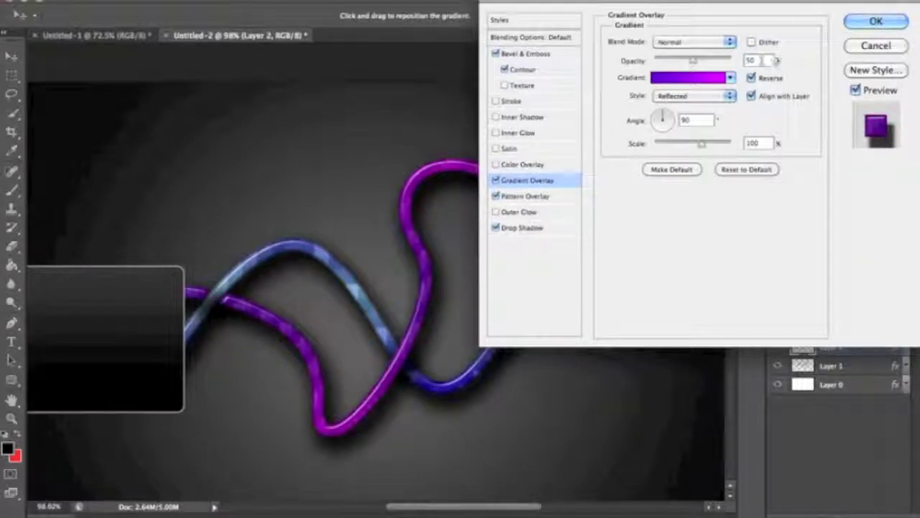
left_click(876, 21)
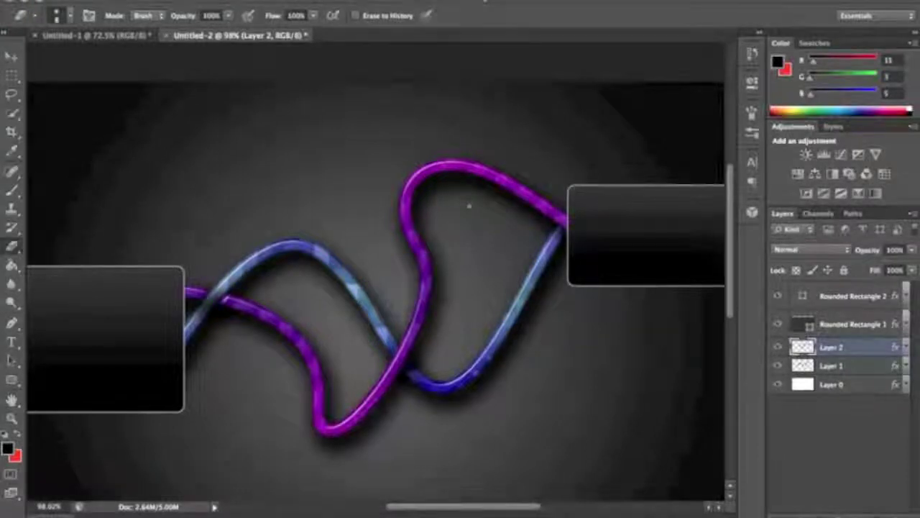
scroll(468, 206, "down", 2)
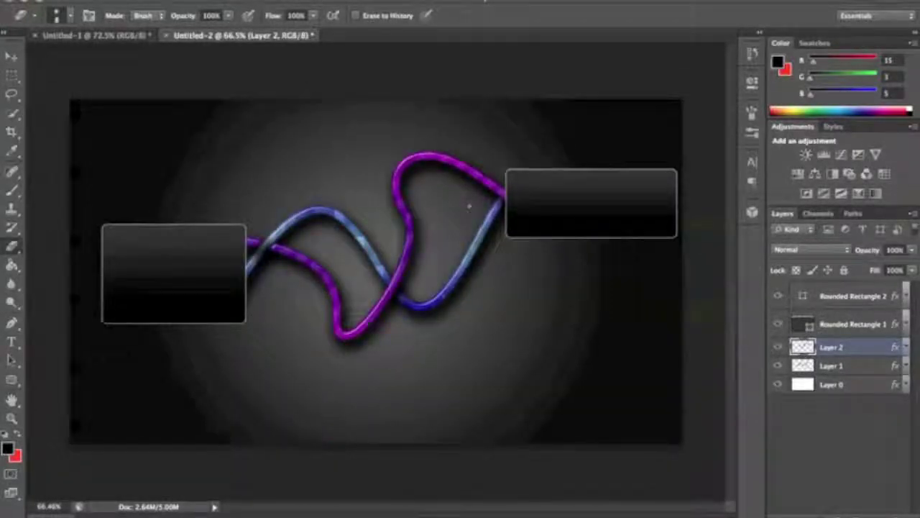